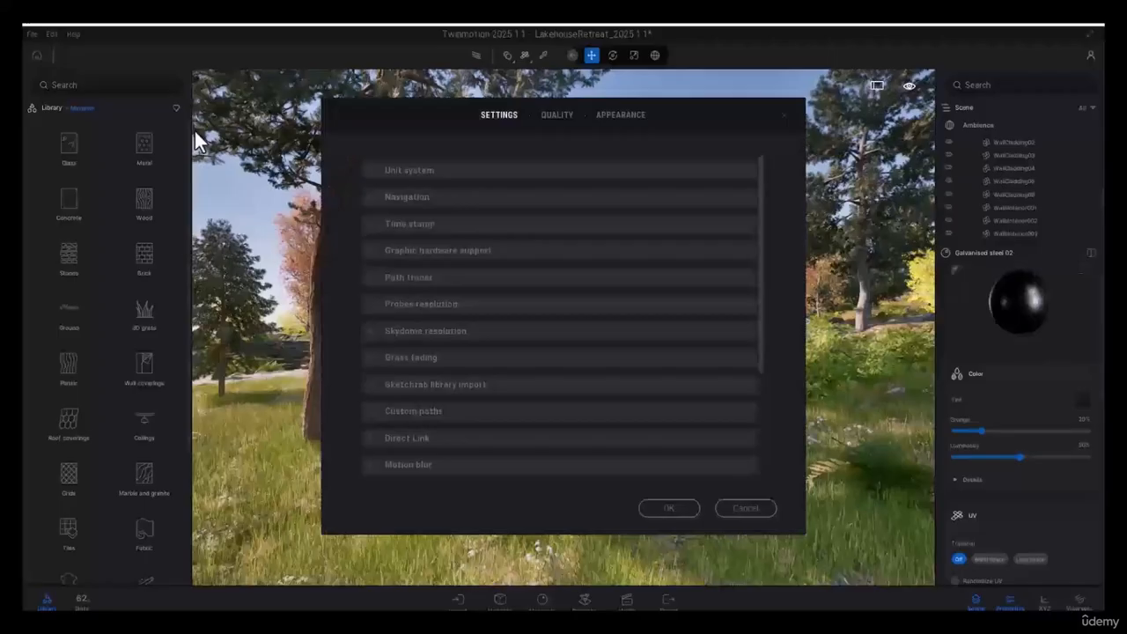
Step: Open the desktop quality settings and apply the Auto preset, reviewing its rendering feature levels and super resolution settings
{"action": "left_click", "coordinate": [558, 116]}
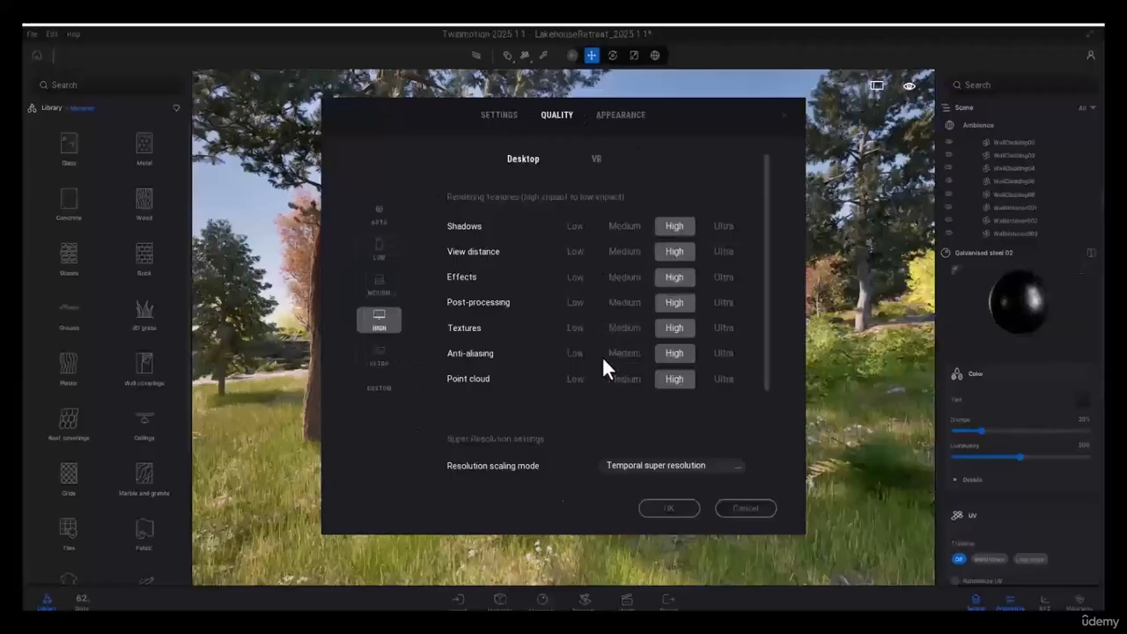
{"action": "left_click_drag", "start_coordinate": [433, 119], "coordinate": [436, 451]}
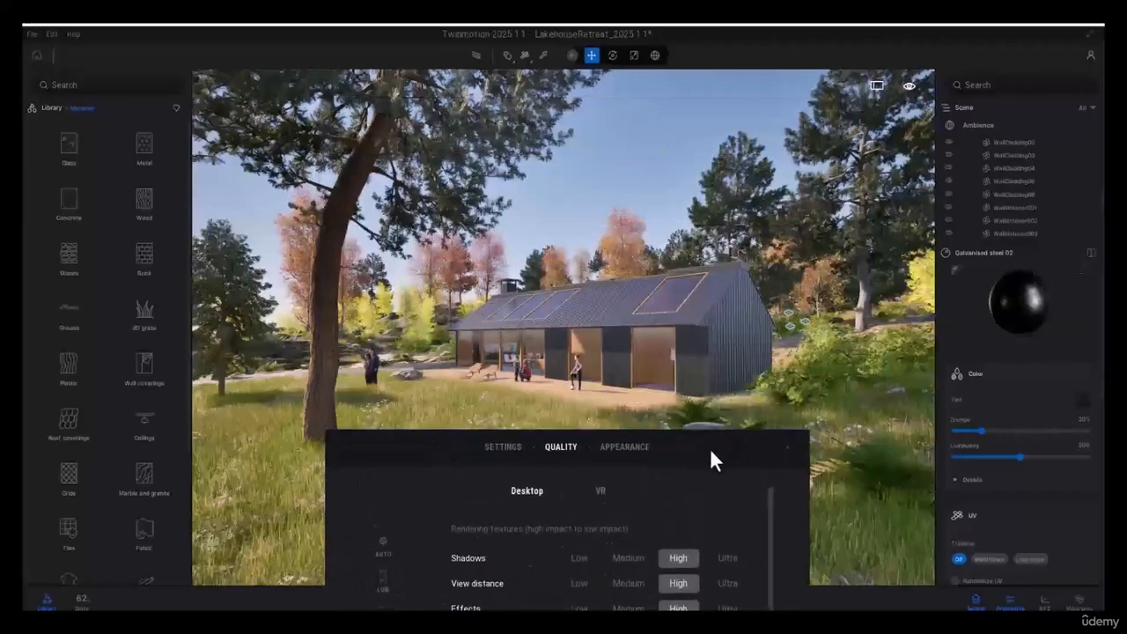
{"action": "left_click_drag", "start_coordinate": [710, 448], "coordinate": [694, 103]}
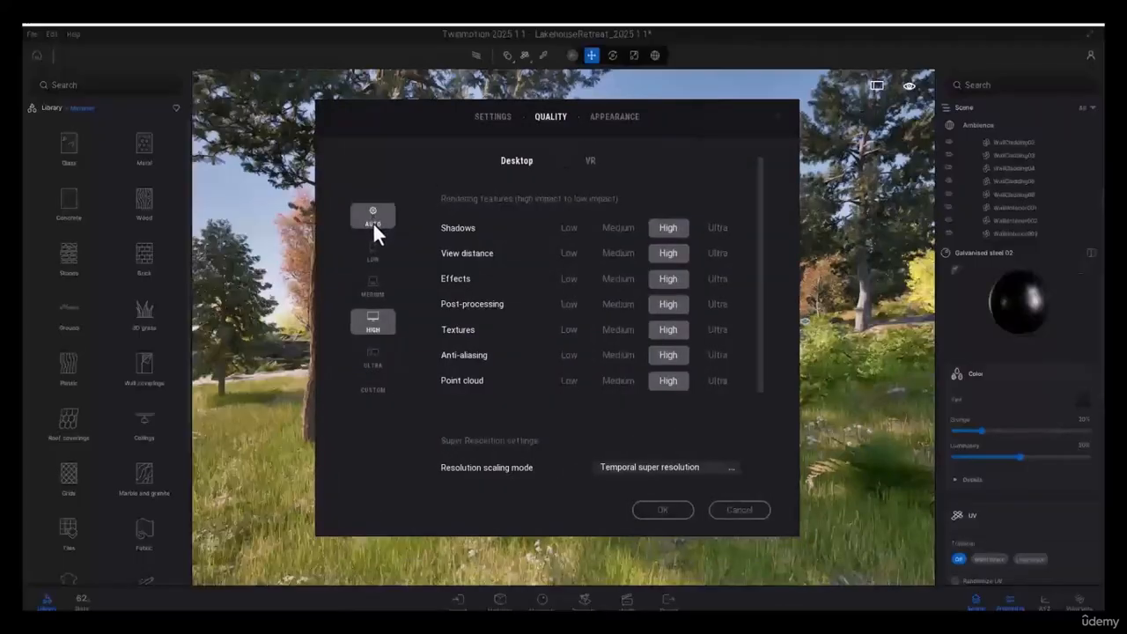
{"action": "left_click", "coordinate": [669, 273]}
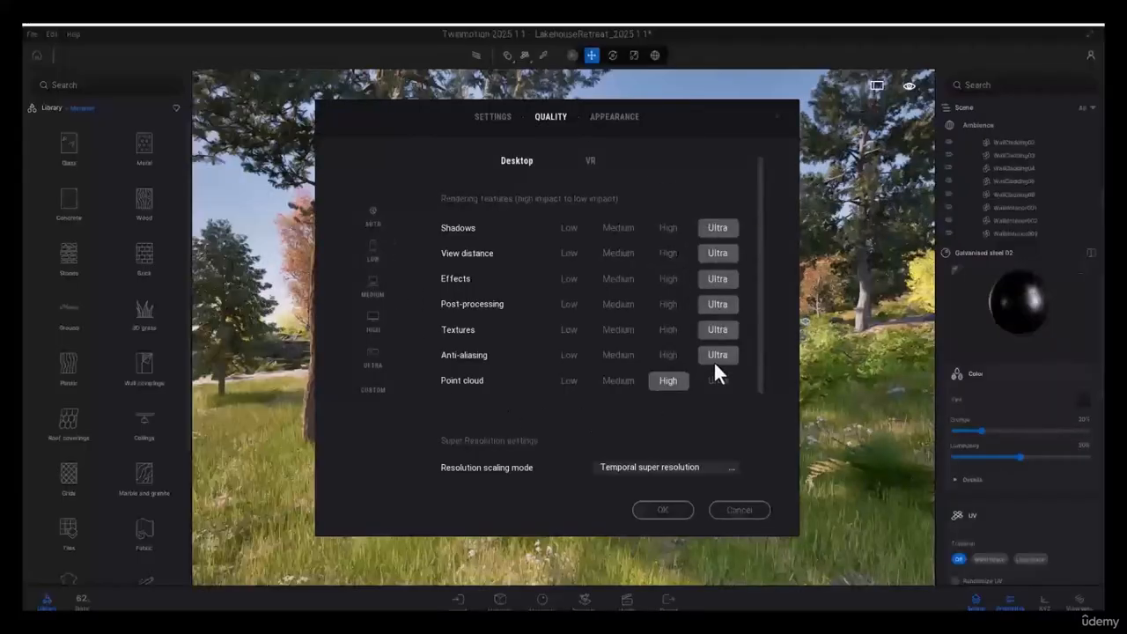
{"action": "scroll", "coordinate": [622, 326], "scroll_direction": "down", "scroll_amount": 2}
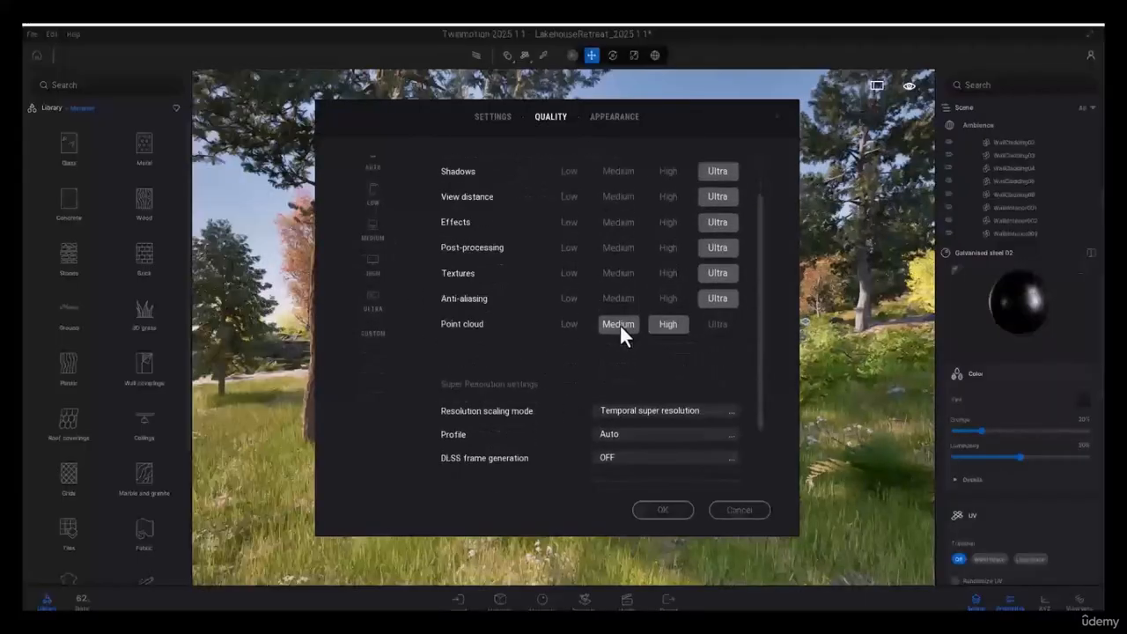
{"action": "scroll", "coordinate": [621, 326], "scroll_direction": "up", "scroll_amount": 2}
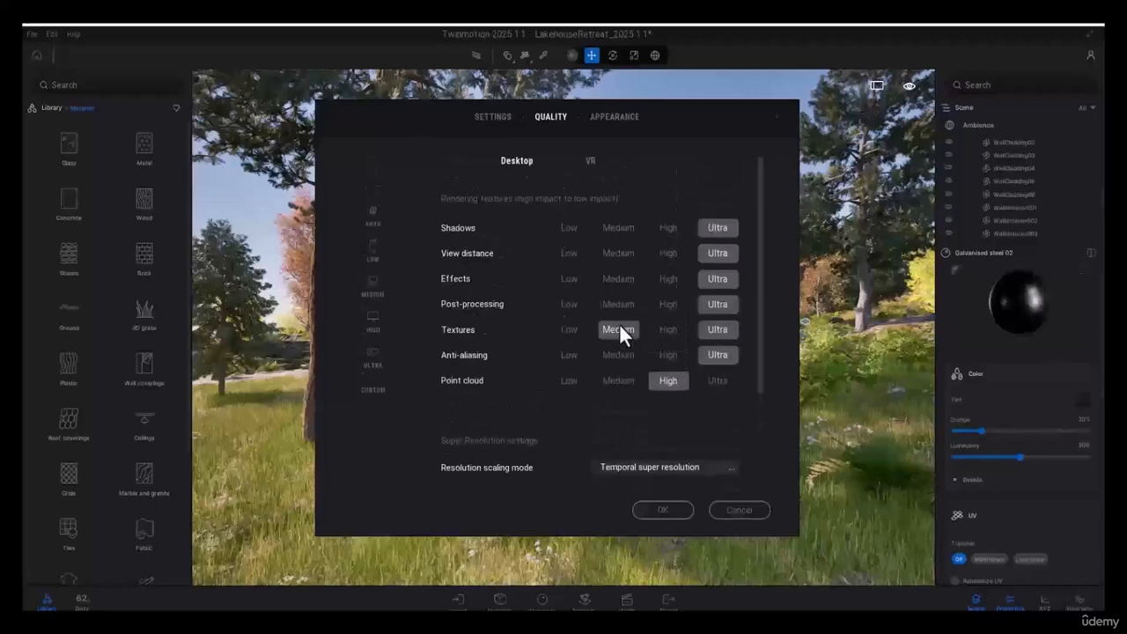
Step: Try the Low, Medium and High quality presets in turn to compare their rendering feature levels
{"action": "left_click", "coordinate": [373, 255]}
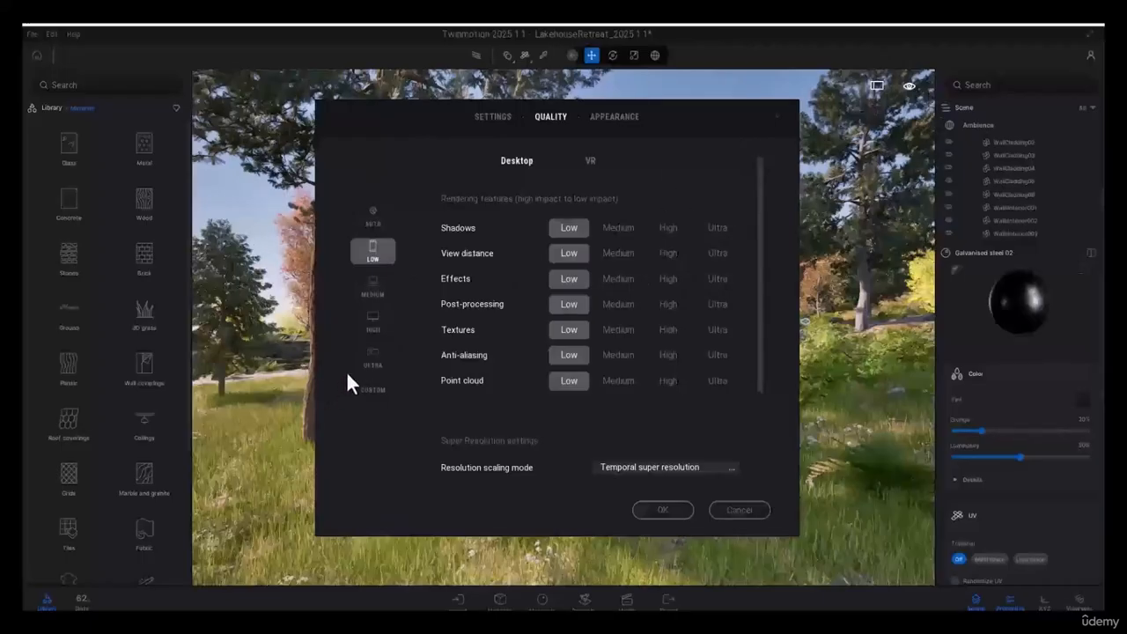
{"action": "left_click", "coordinate": [387, 284]}
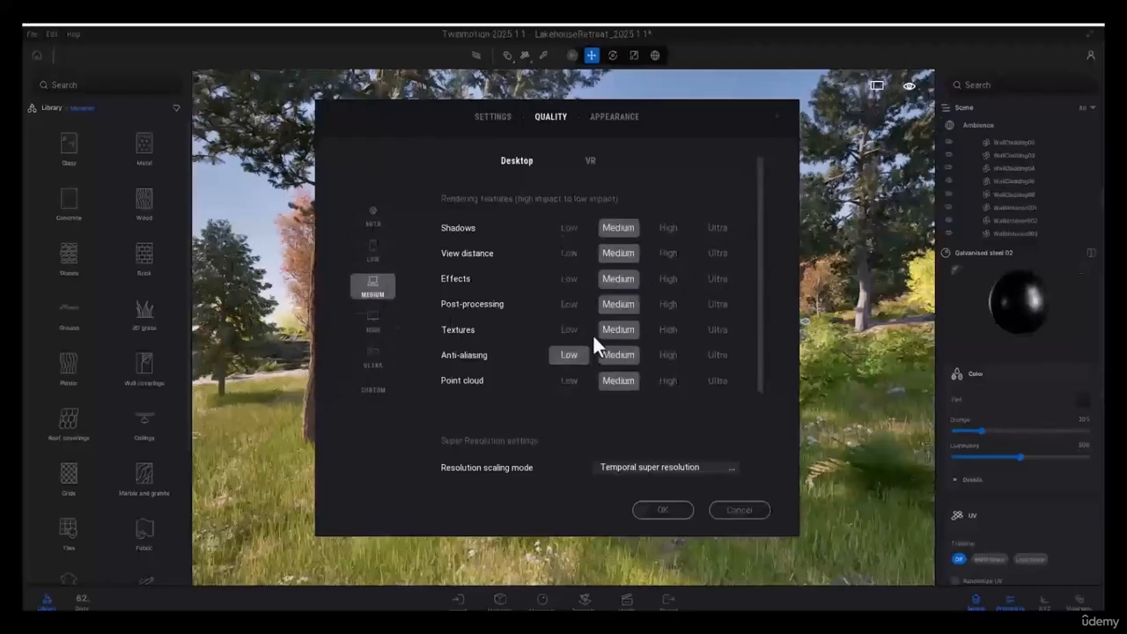
{"action": "left_click", "coordinate": [376, 320]}
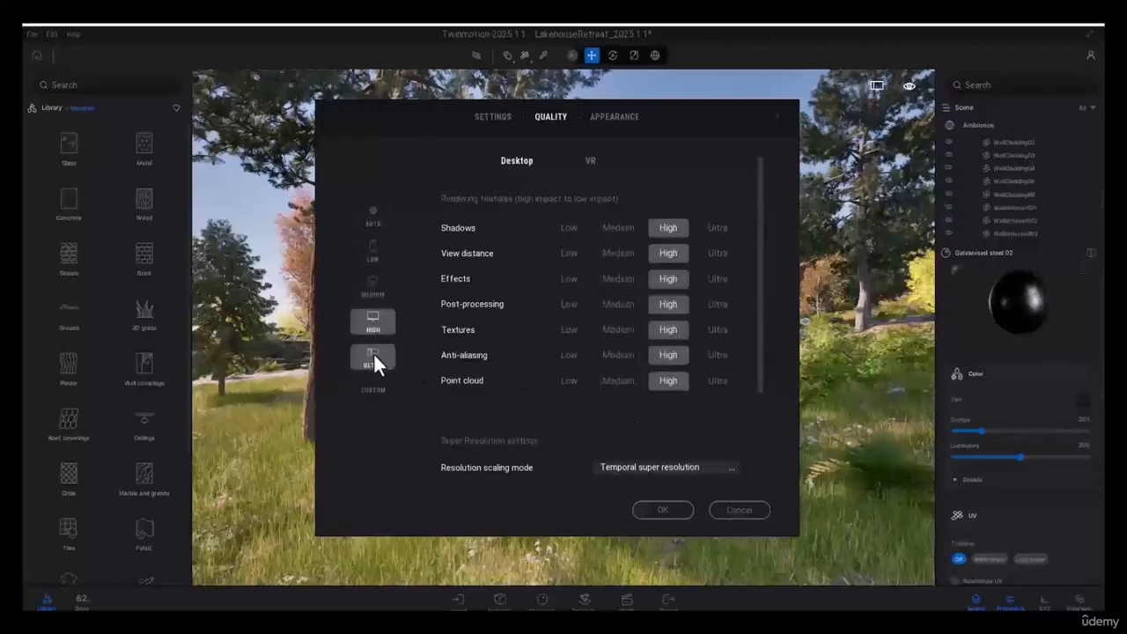
Step: Select the Ultra quality preset and customize it with Shadows at Medium and Effects at High
{"action": "left_click", "coordinate": [373, 357]}
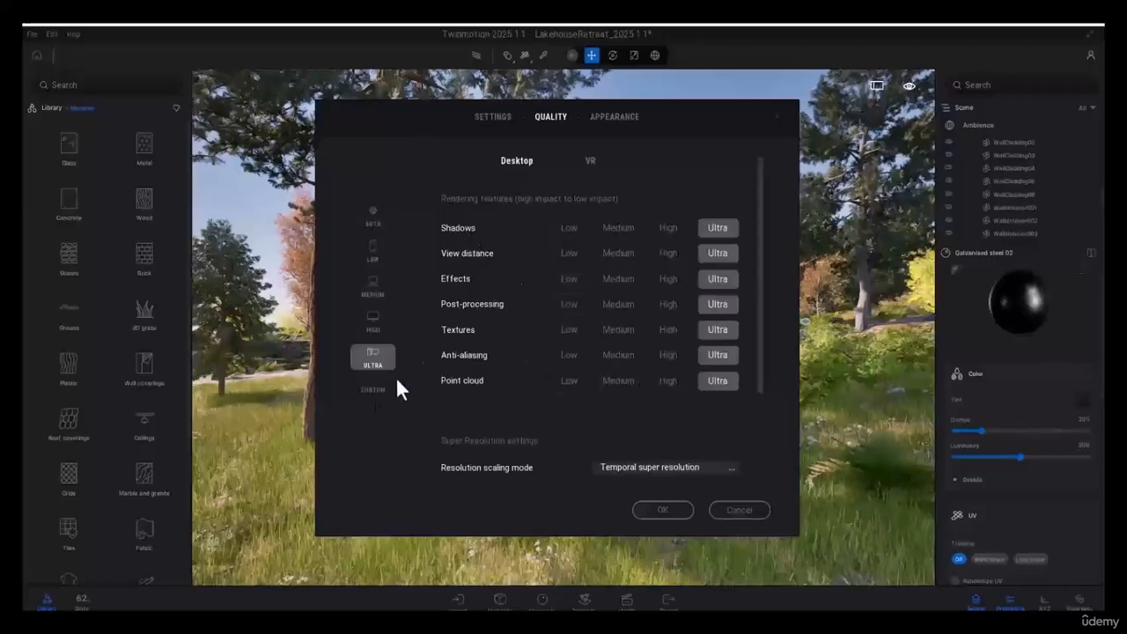
{"action": "left_click", "coordinate": [619, 228]}
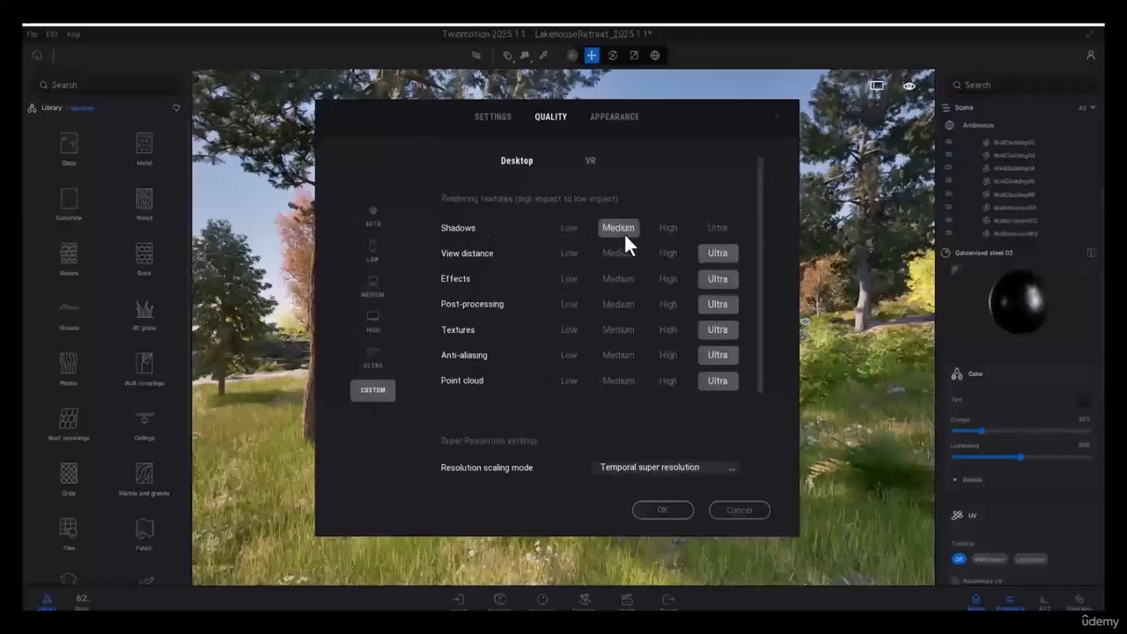
{"action": "left_click", "coordinate": [675, 280]}
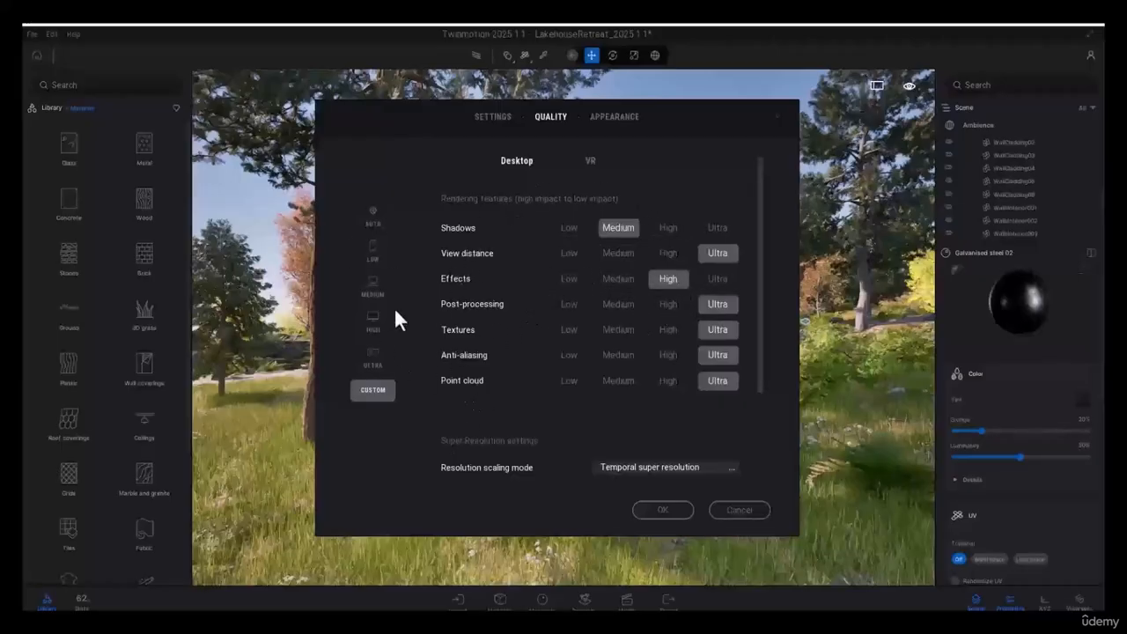
Step: Apply the Low quality preset to the desktop view and inspect the lake house scene from above
{"action": "left_click", "coordinate": [382, 258]}
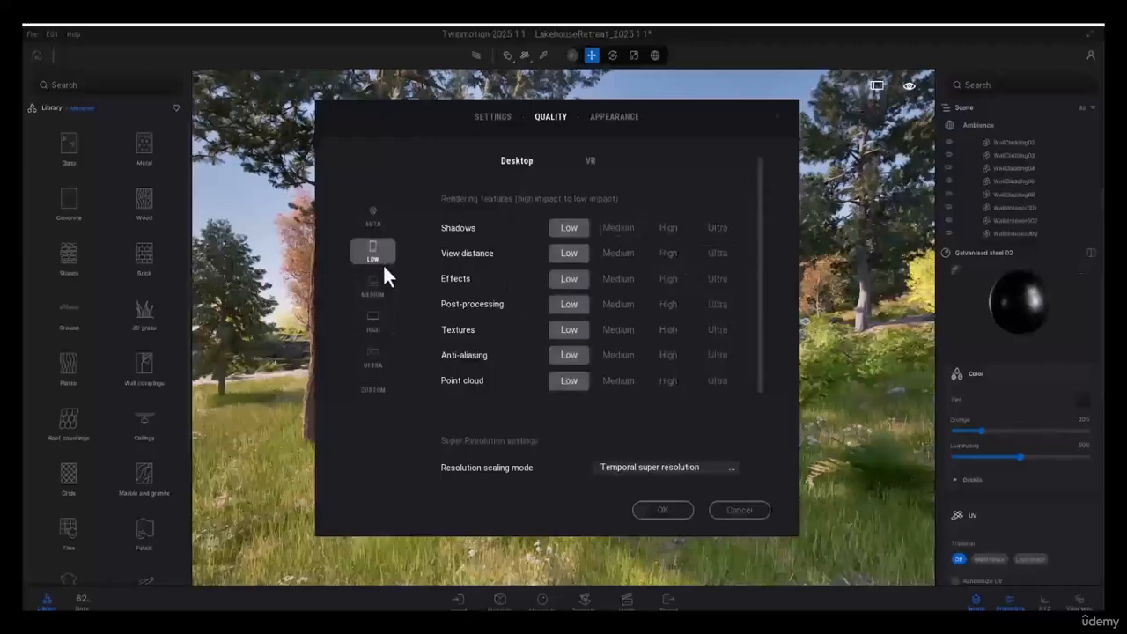
{"action": "left_click", "coordinate": [381, 287]}
{"action": "left_click", "coordinate": [377, 322]}
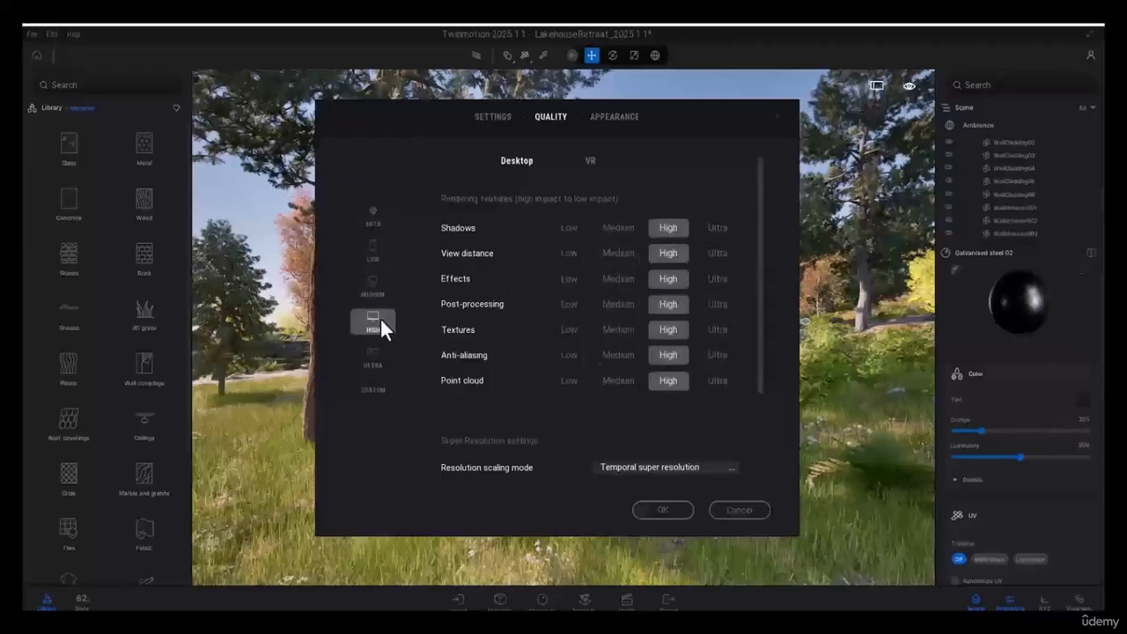
{"action": "left_click", "coordinate": [374, 255]}
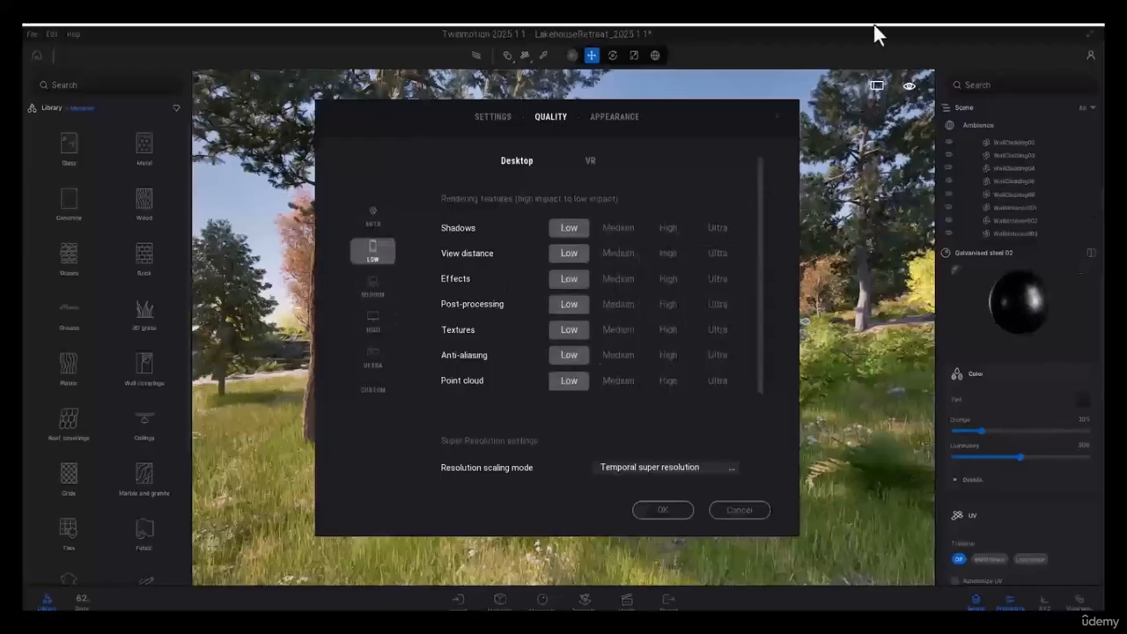
{"action": "left_click", "coordinate": [662, 510]}
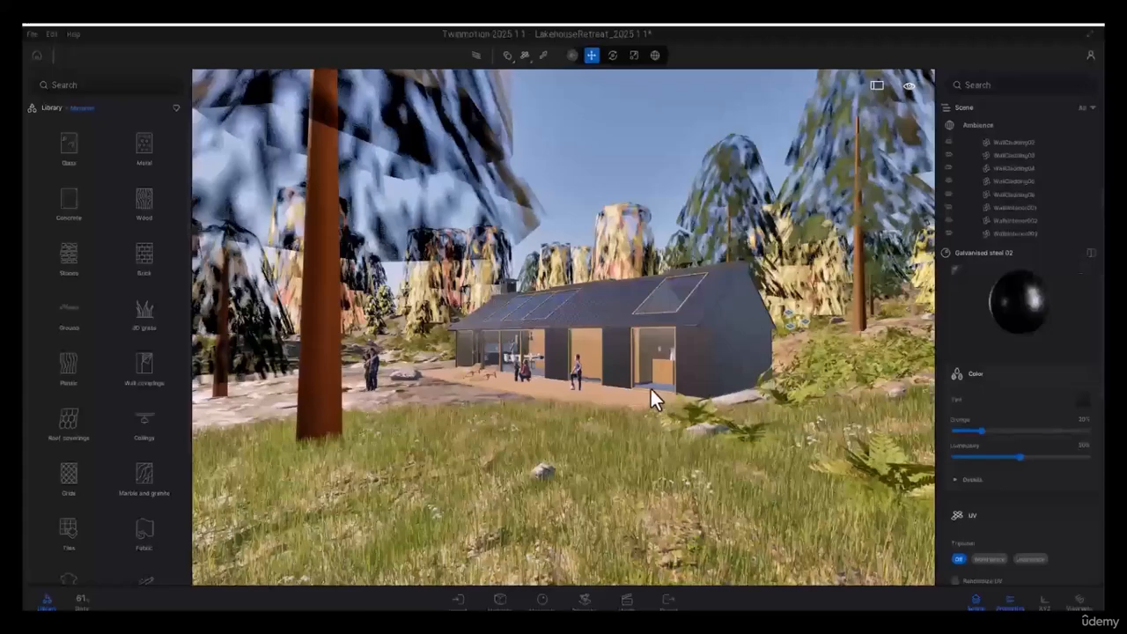
{"action": "key", "text": "e"}
{"action": "right_click_drag", "start_coordinate": [624, 378], "coordinate": [617, 486]}
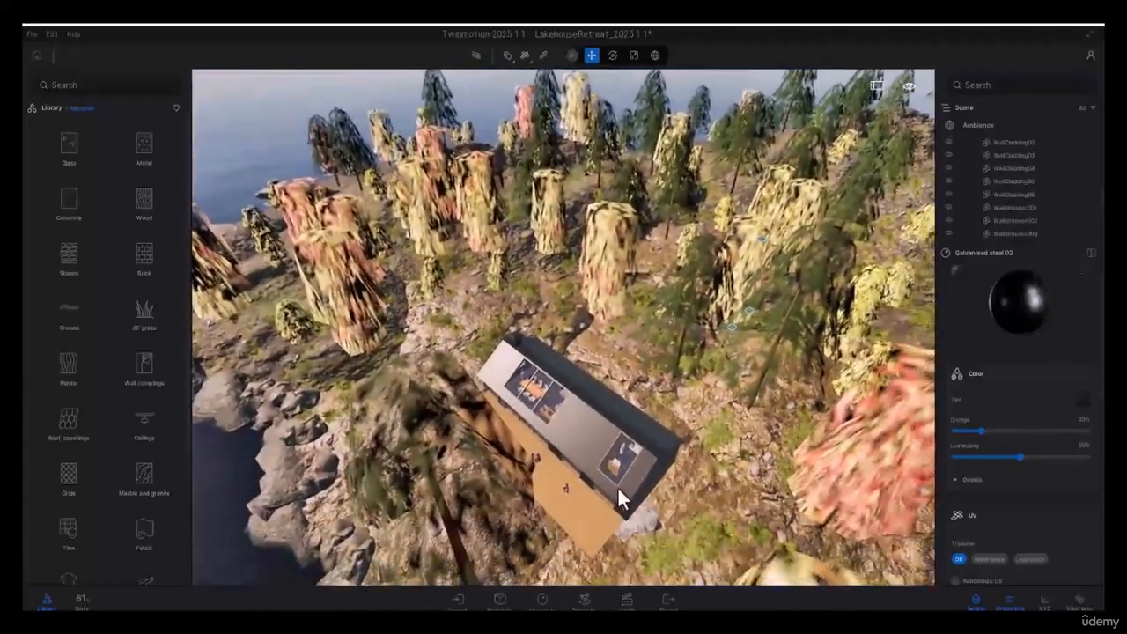
{"action": "scroll", "coordinate": [588, 460], "scroll_direction": "up", "scroll_amount": 2}
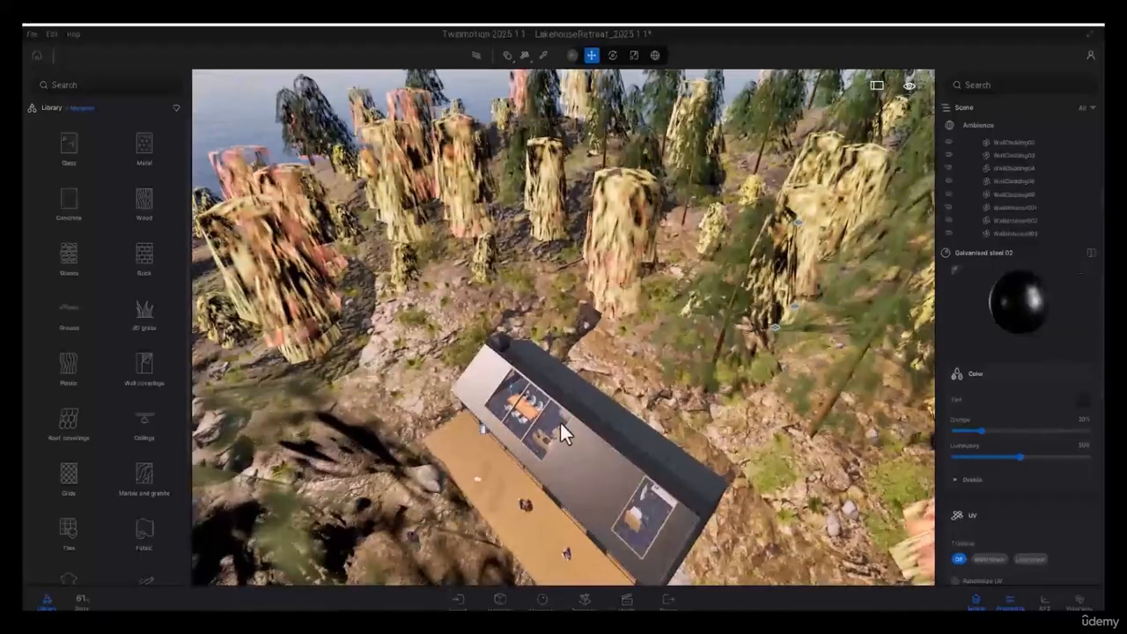
Step: Apply the Medium quality preset to the desktop view and inspect the house roof and surrounding trees up close
{"action": "key", "text": "ctrl+p"}
{"action": "left_click", "coordinate": [557, 115]}
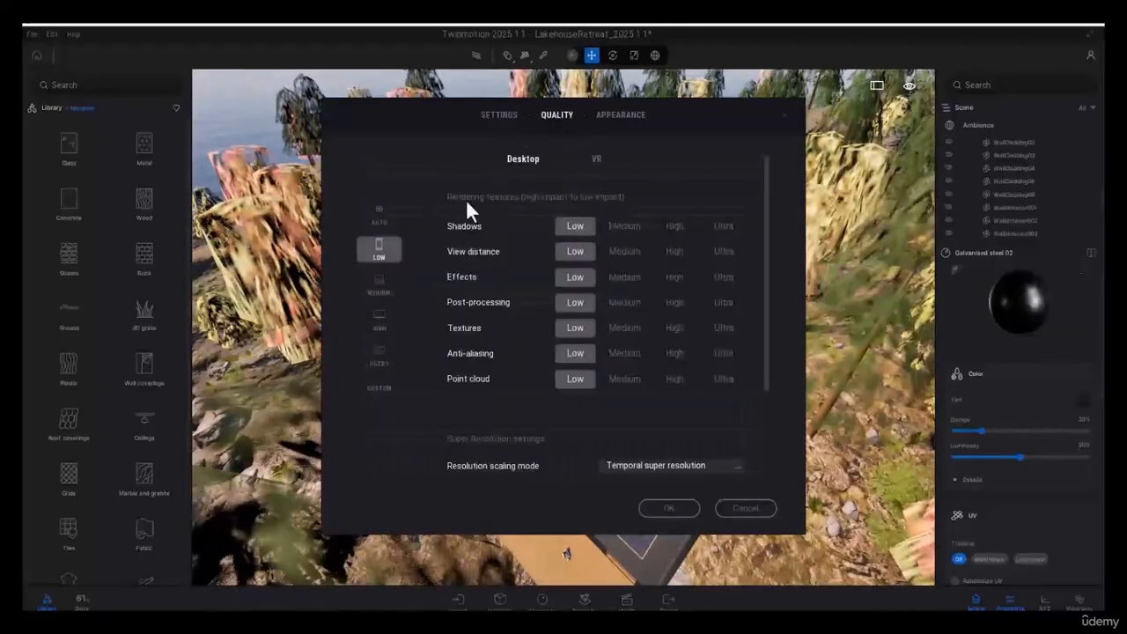
{"action": "left_click", "coordinate": [376, 290]}
{"action": "left_click", "coordinate": [668, 509]}
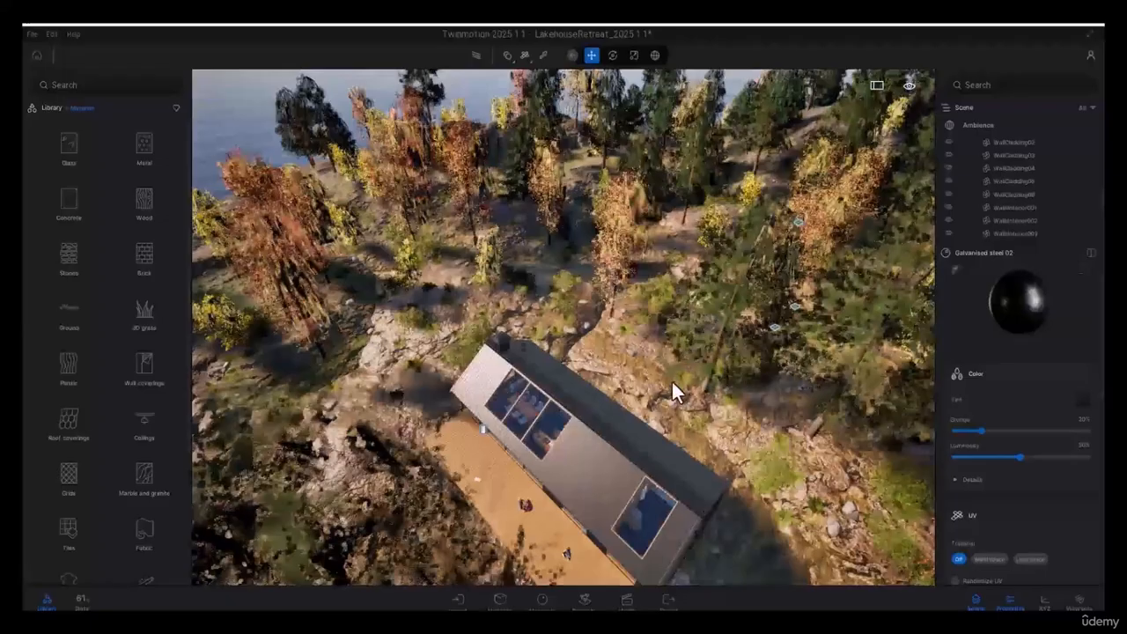
{"action": "scroll", "coordinate": [544, 404], "scroll_direction": "up", "scroll_amount": 3}
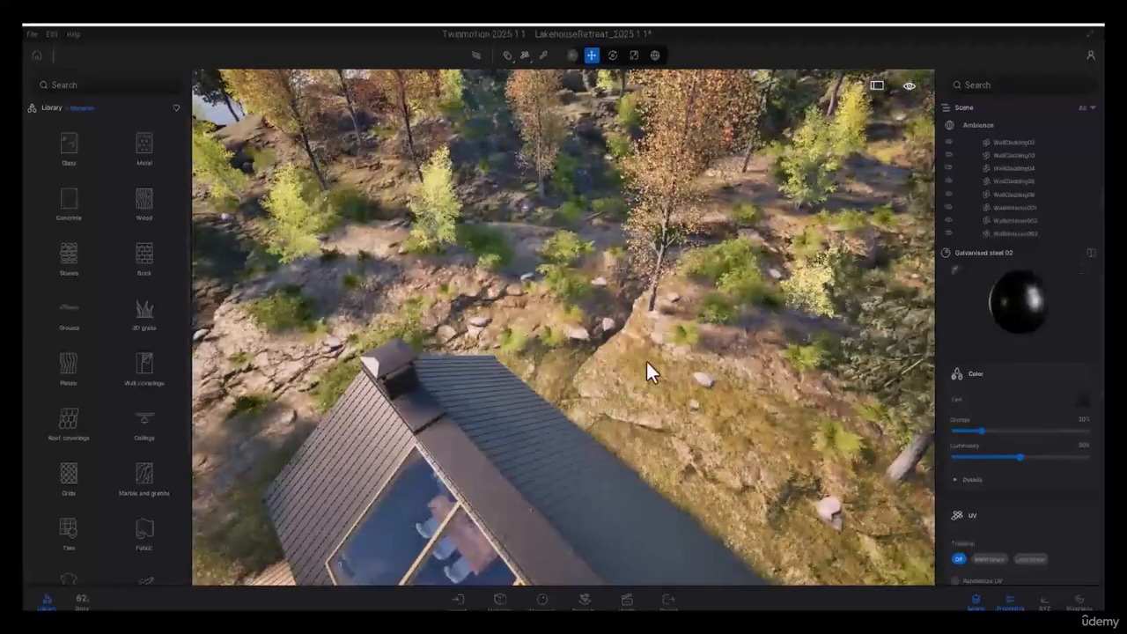
{"action": "scroll", "coordinate": [647, 362], "scroll_direction": "down", "scroll_amount": 1}
Step: Set the desktop rendering quality to the High preset and apply it to the scene
{"action": "key", "text": "ctrl+p"}
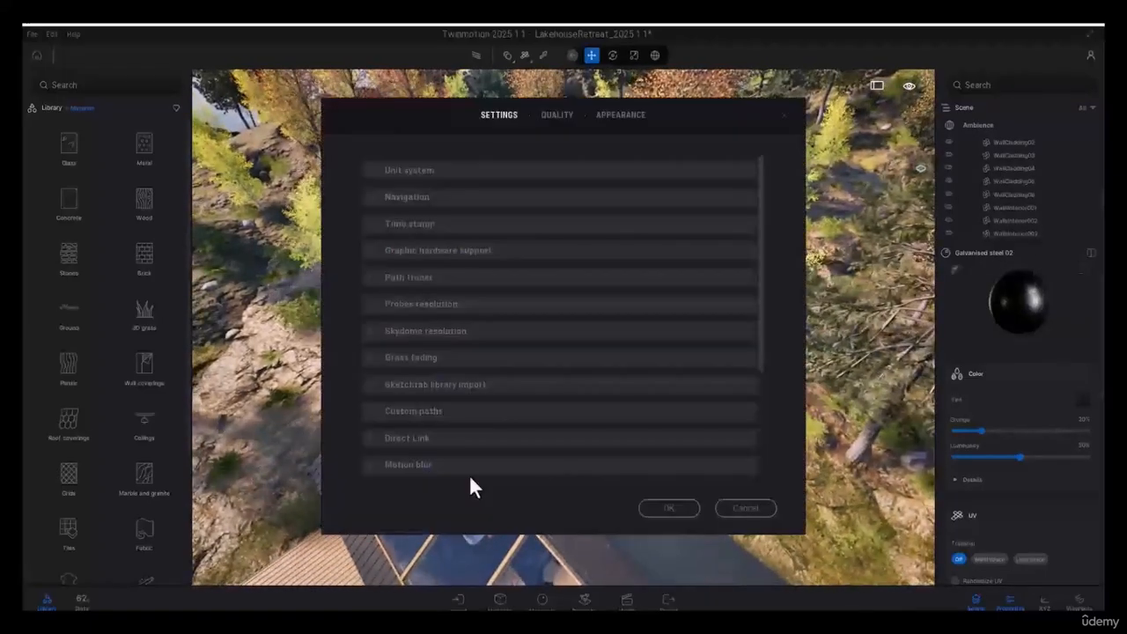
{"action": "left_click", "coordinate": [557, 115]}
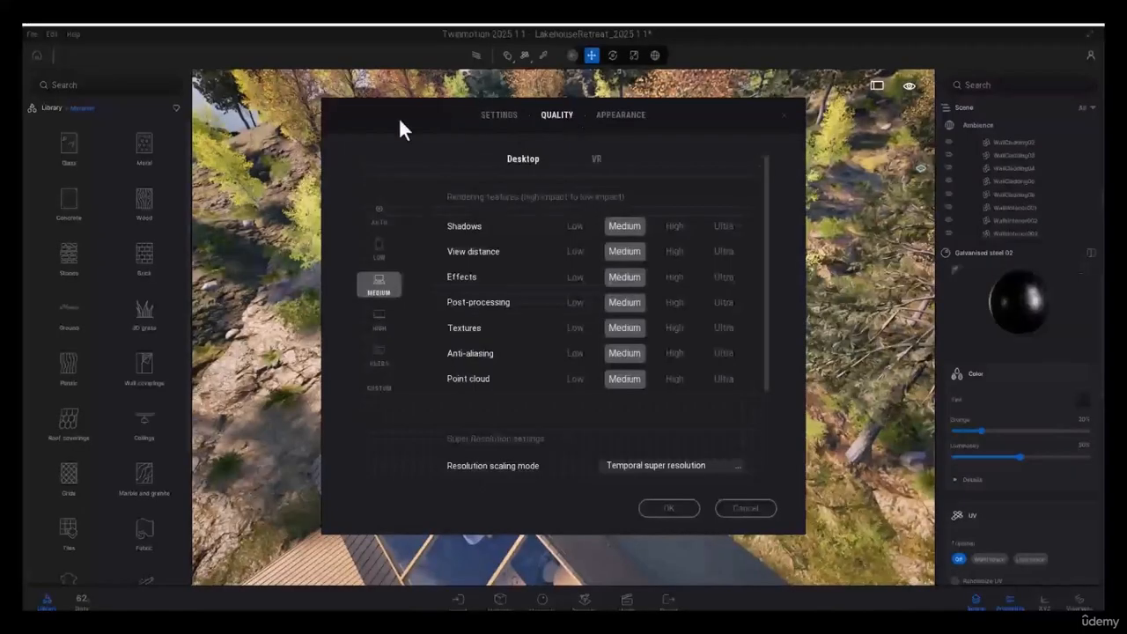
{"action": "left_click", "coordinate": [381, 322]}
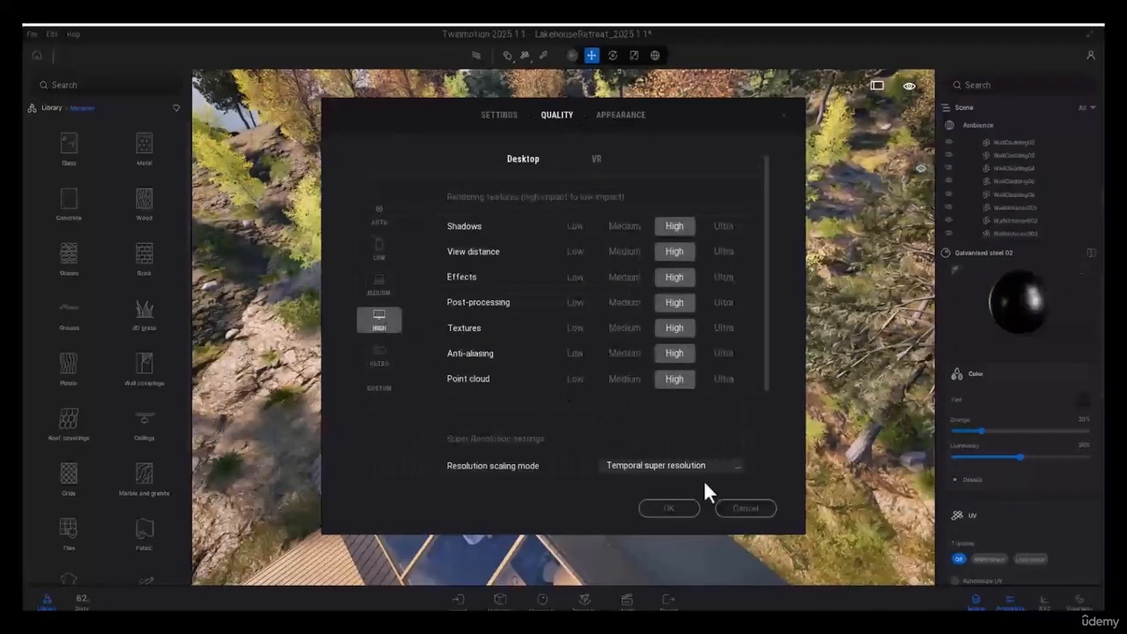
{"action": "left_click", "coordinate": [663, 509]}
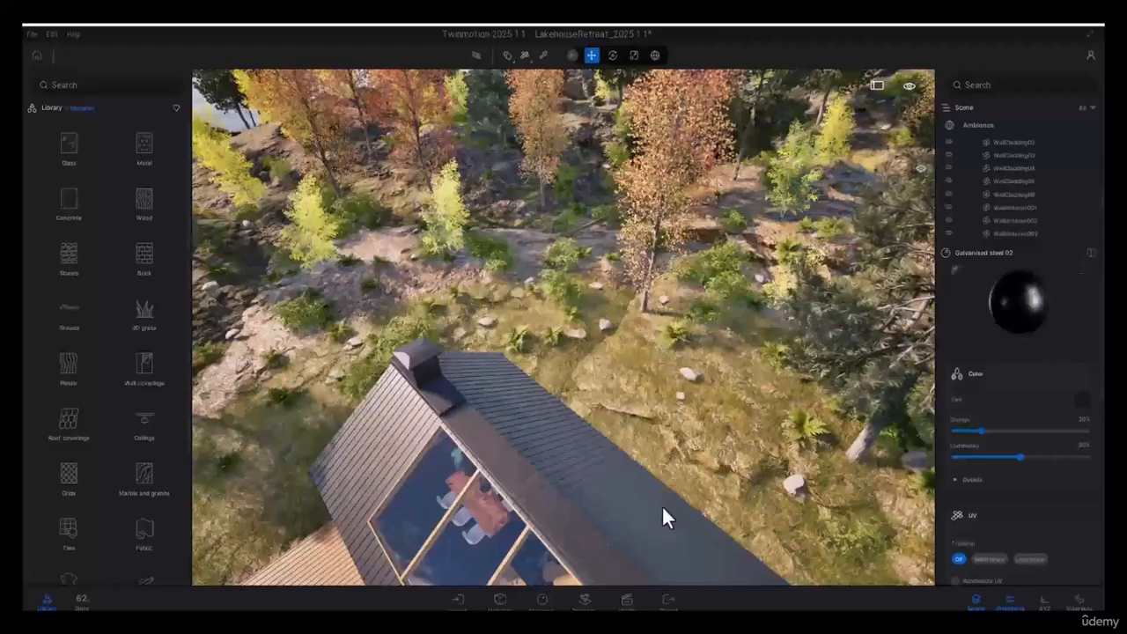
Step: Examine the local image export settings and the media selection with its Real time, Lumen and Path tracer filters
{"action": "left_click", "coordinate": [668, 599]}
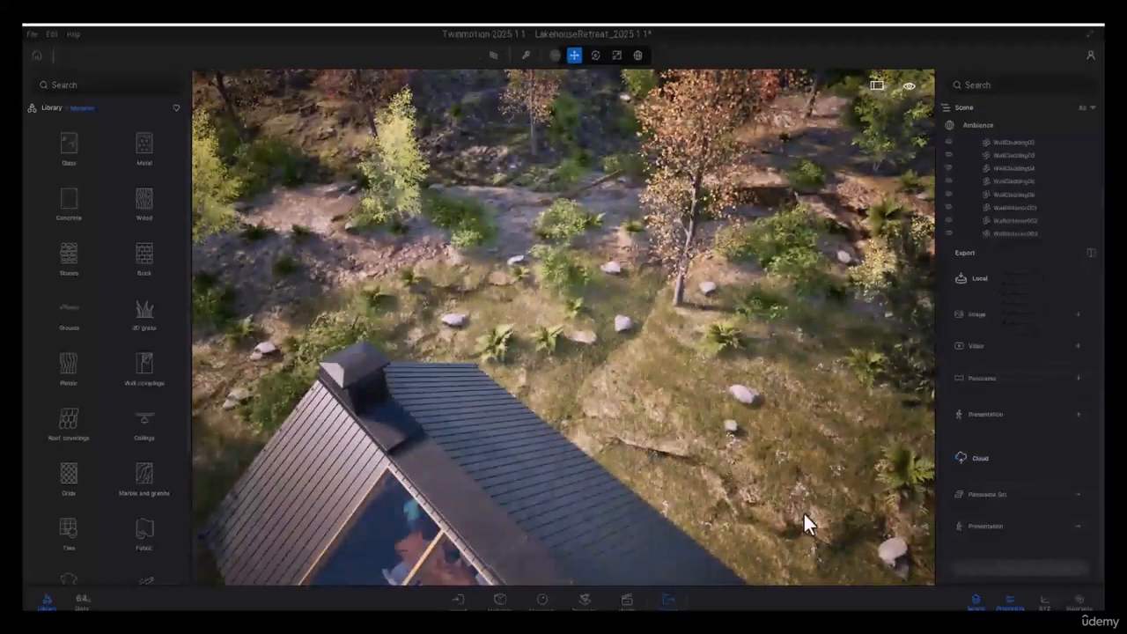
{"action": "left_click", "coordinate": [991, 317]}
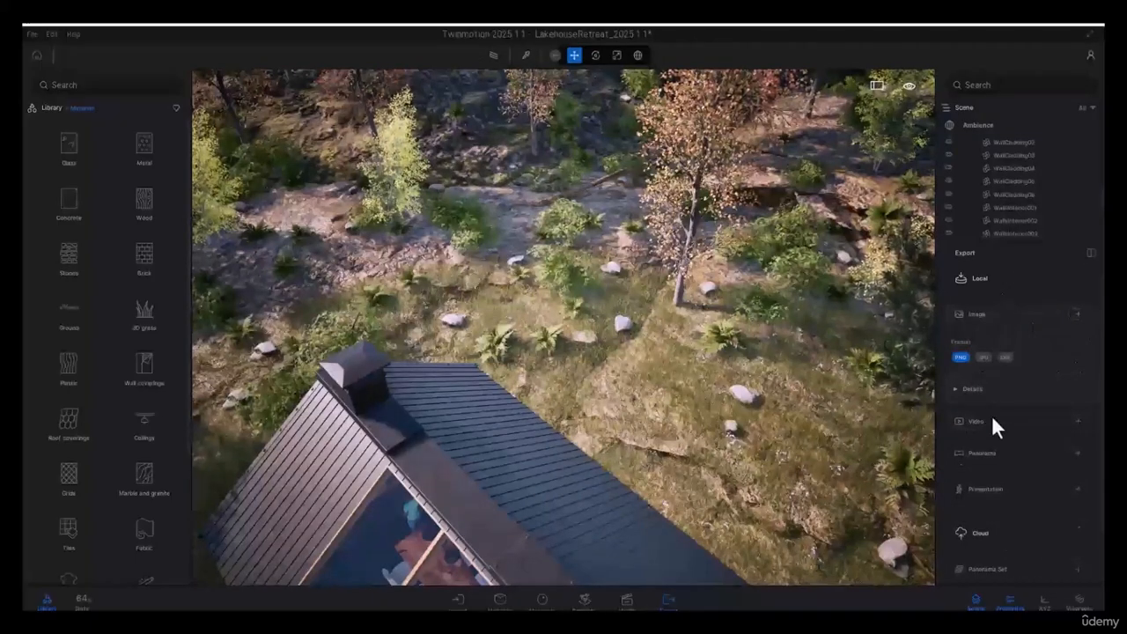
{"action": "left_click", "coordinate": [1078, 313]}
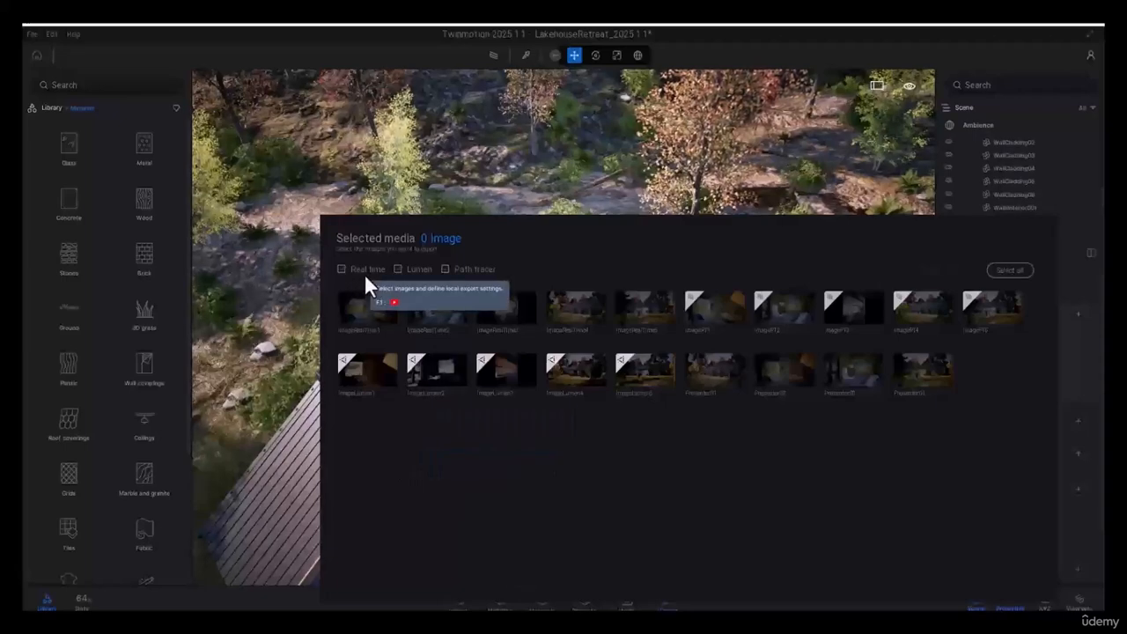
{"action": "key", "text": "Escape"}
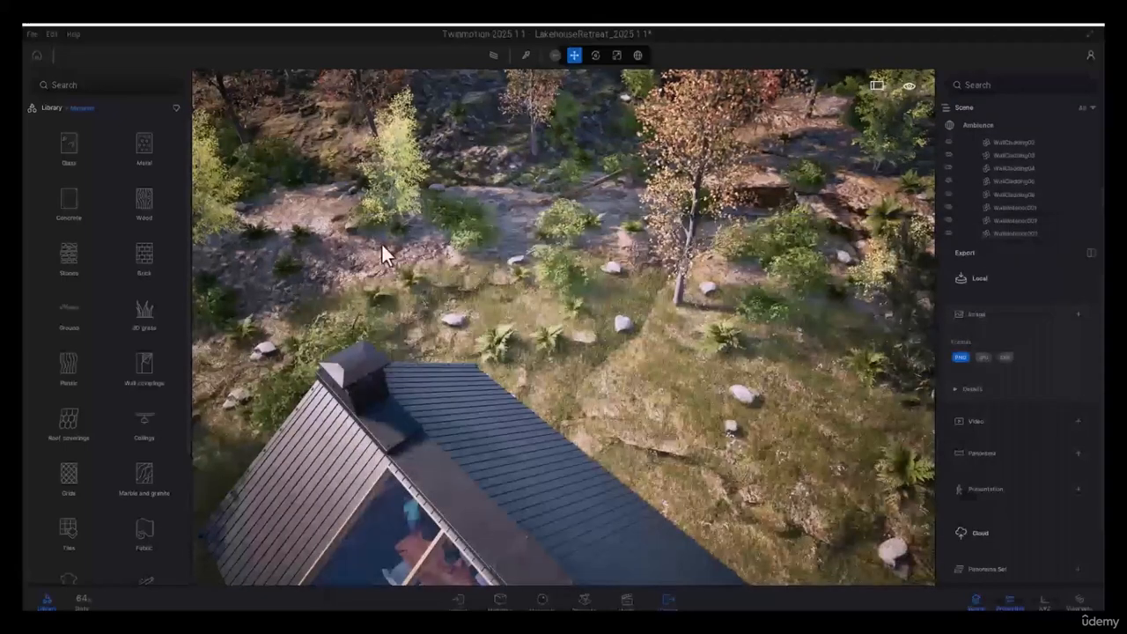
{"action": "left_click", "coordinate": [1078, 315]}
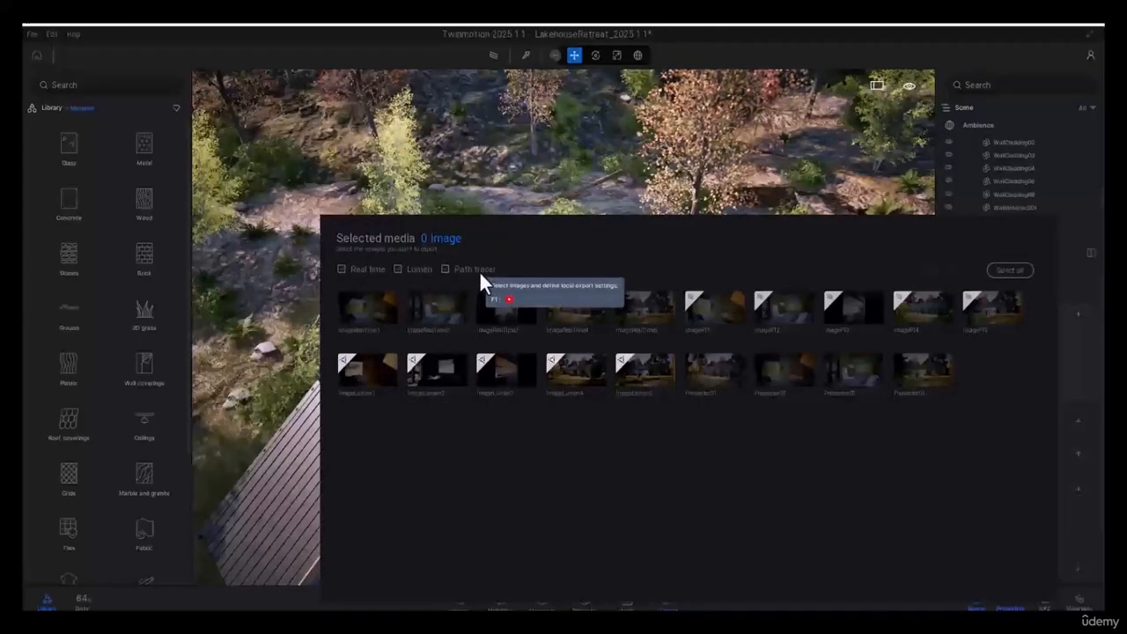
{"action": "left_click", "coordinate": [577, 171]}
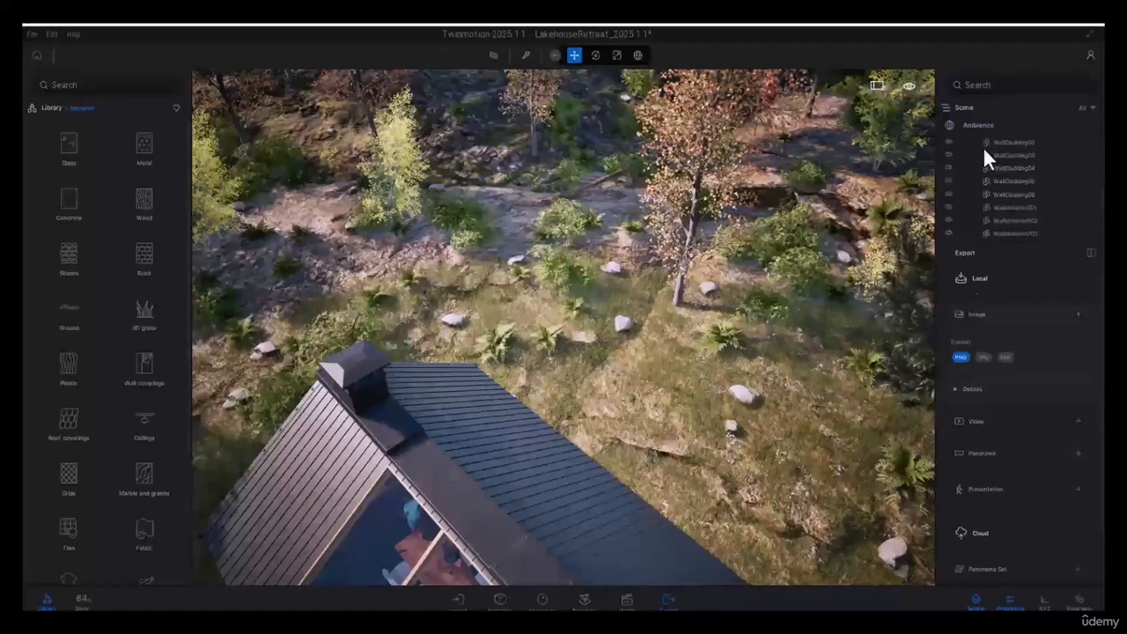
Step: Show the Ambience render settings and frame the house's roof windows and wooden deck from above
{"action": "left_click", "coordinate": [972, 125]}
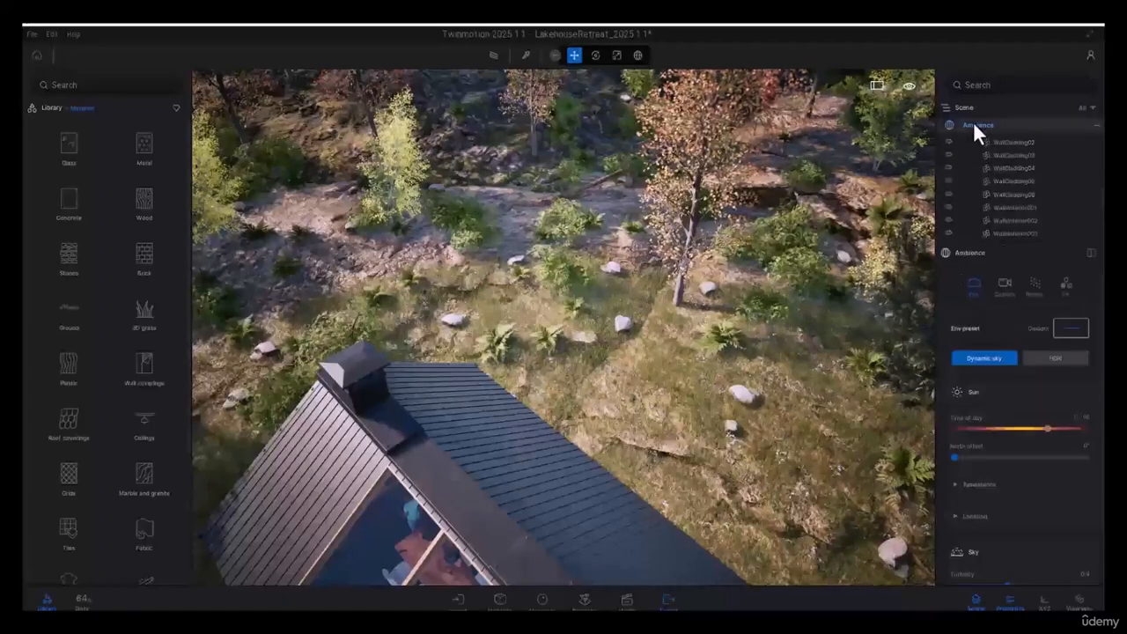
{"action": "left_click", "coordinate": [1035, 290]}
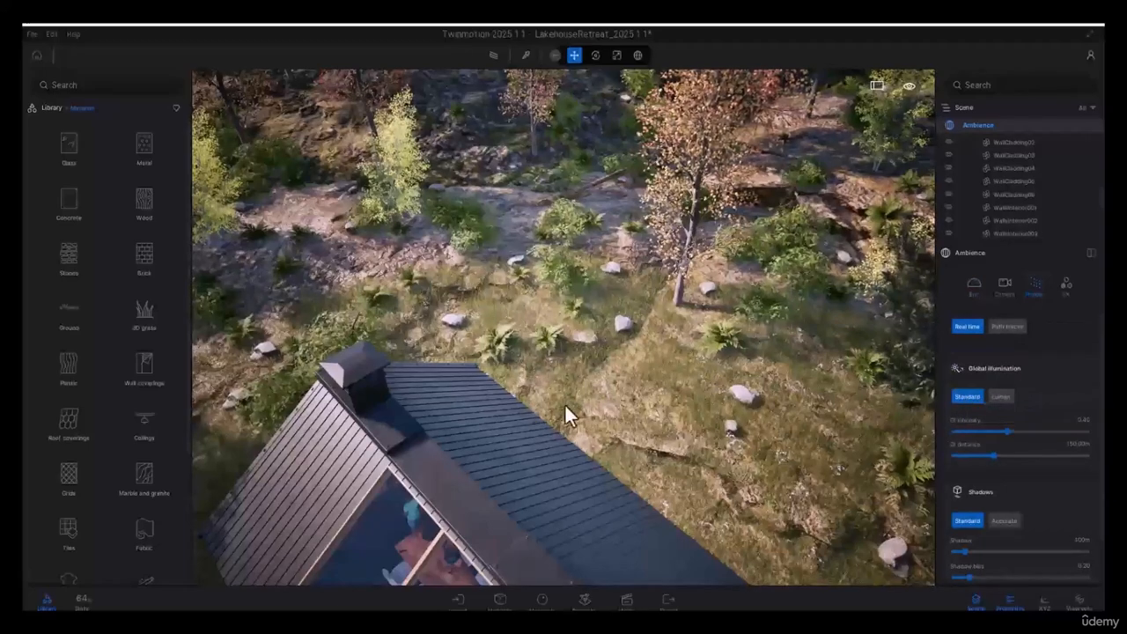
{"action": "scroll", "coordinate": [587, 202], "scroll_direction": "down", "scroll_amount": 1}
{"action": "scroll", "coordinate": [588, 204], "scroll_direction": "down", "scroll_amount": 5}
{"action": "middle_click_drag", "start_coordinate": [579, 414], "coordinate": [547, 368]}
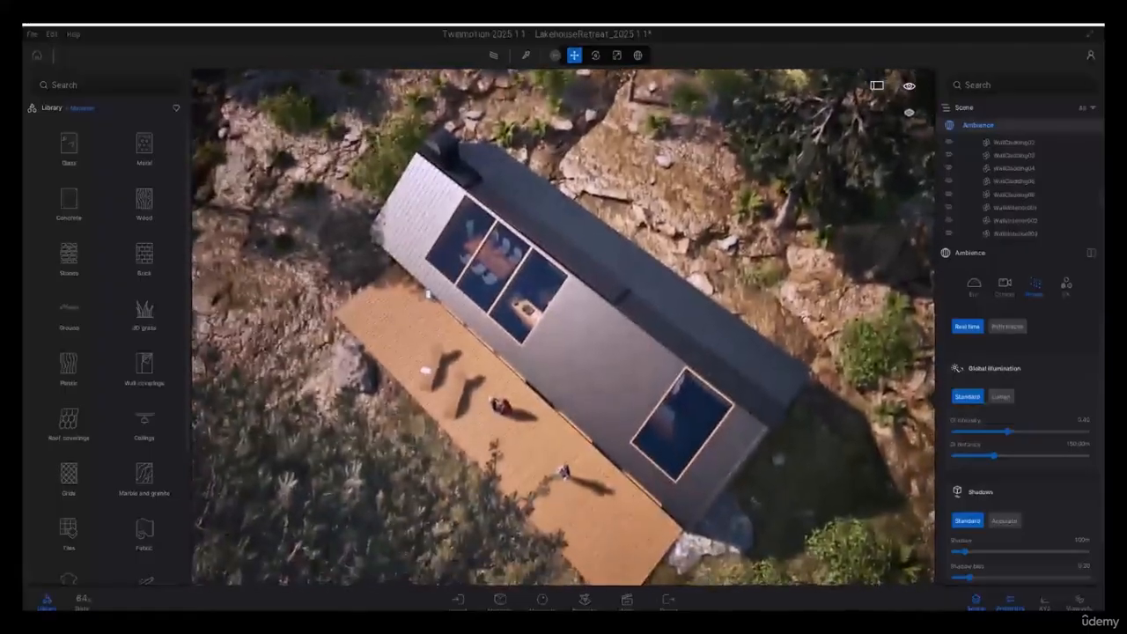
{"action": "scroll", "coordinate": [546, 368], "scroll_direction": "up", "scroll_amount": 2}
{"action": "scroll", "coordinate": [546, 368], "scroll_direction": "up", "scroll_amount": 5}
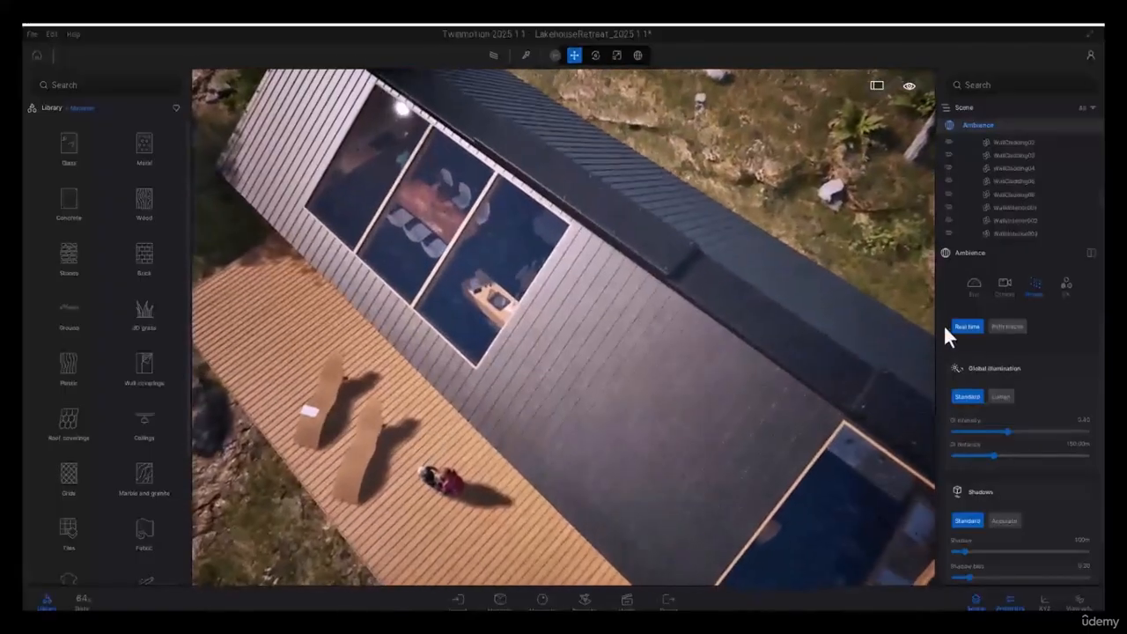
Step: Compare the Path tracer with Real time rendering, then set the Real time global illumination to Lumen
{"action": "left_click", "coordinate": [1010, 325]}
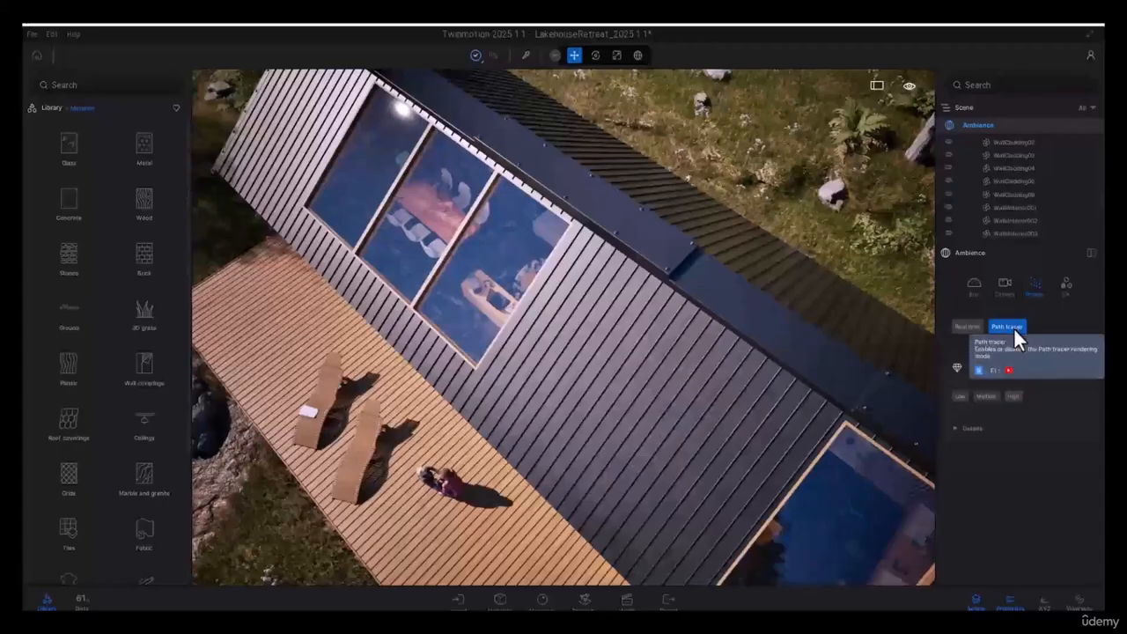
{"action": "left_click", "coordinate": [970, 327]}
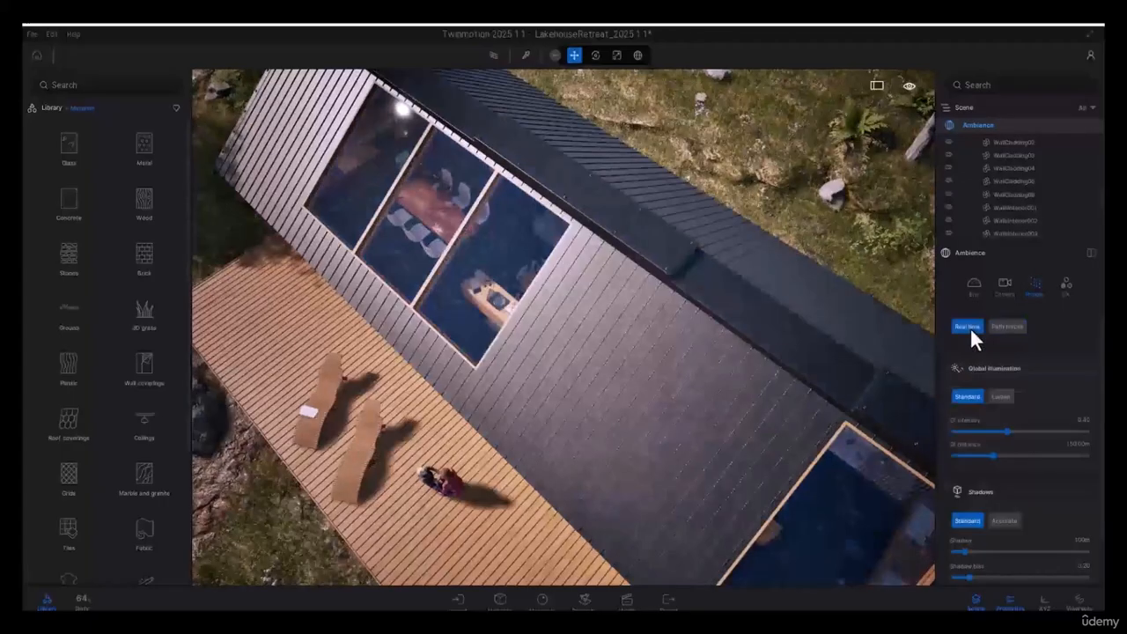
{"action": "left_click", "coordinate": [1001, 397]}
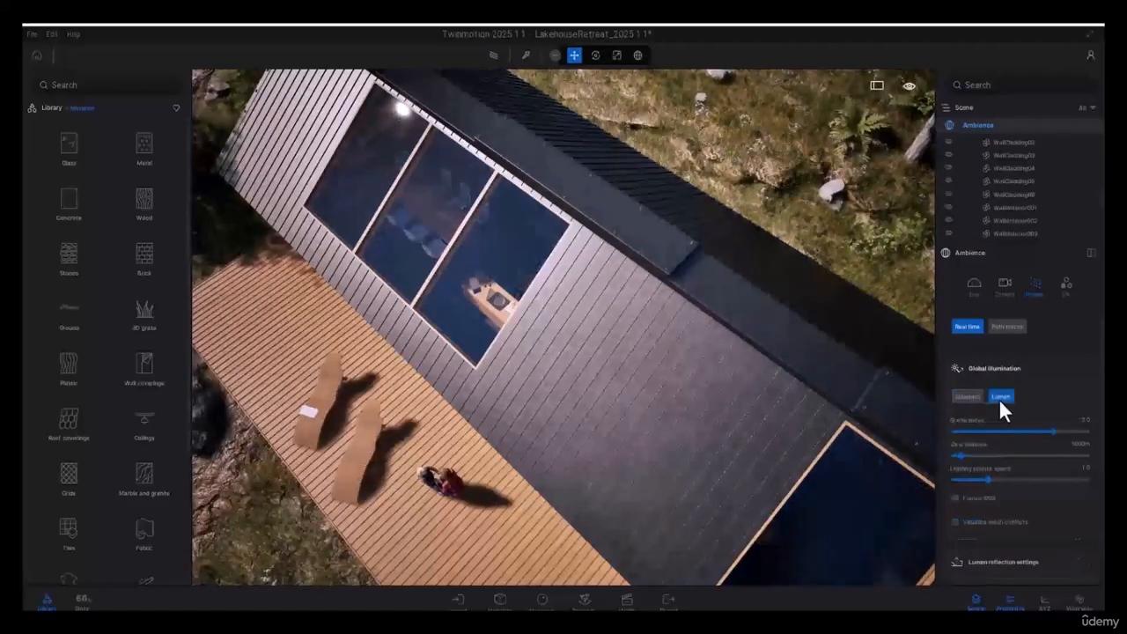
{"action": "left_click", "coordinate": [490, 387]}
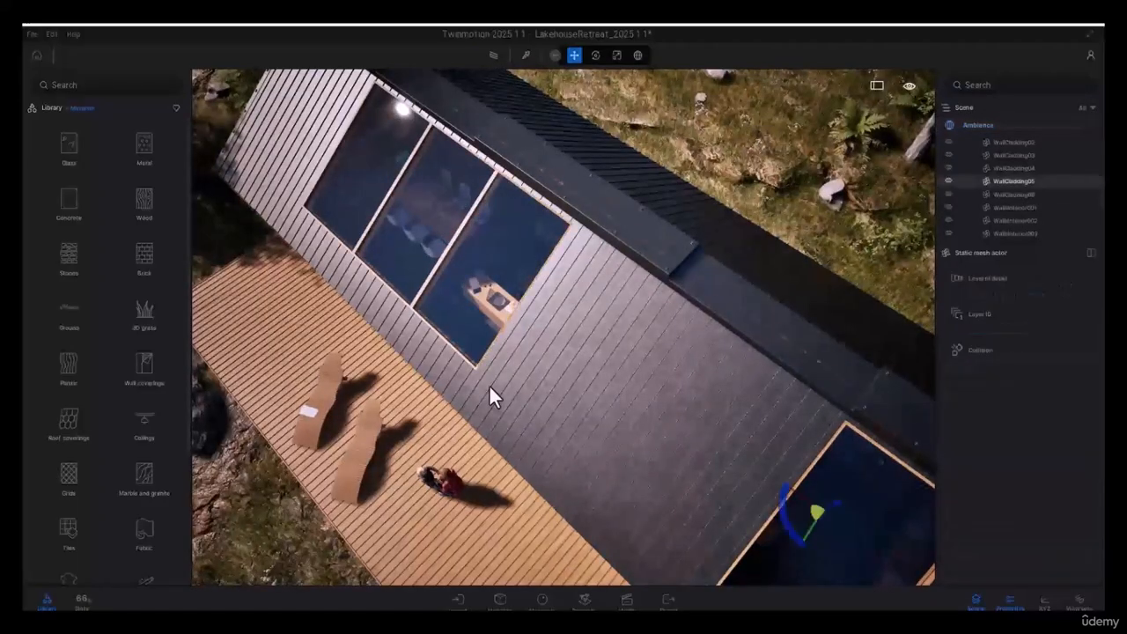
{"action": "left_click", "coordinate": [972, 125]}
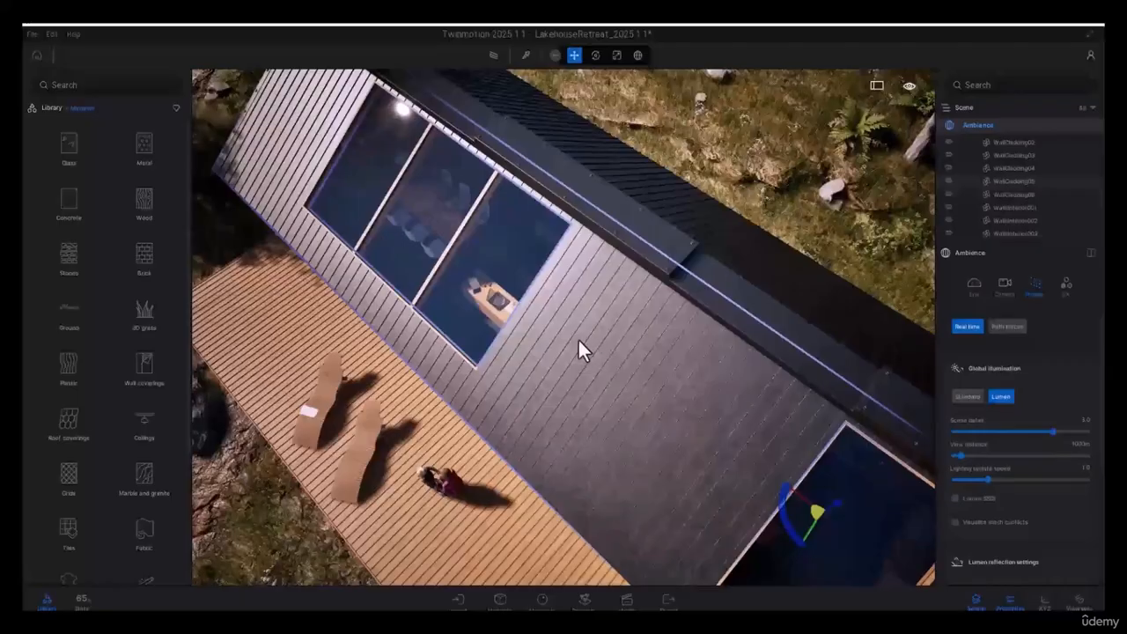
Step: Examine the house's front, roof windows, wooden deck and gable end under Lumen lighting from several heights and sides
{"action": "mouse_move", "coordinate": [578, 357]}
{"action": "right_mouse_down"}
{"action": "mouse_move", "coordinate": [594, 353]}
{"action": "mouse_move", "coordinate": [586, 345]}
{"action": "right_mouse_up"}
{"action": "middle_click_drag", "start_coordinate": [467, 478], "coordinate": [509, 318]}
{"action": "right_click_drag", "start_coordinate": [509, 318], "coordinate": [502, 251]}
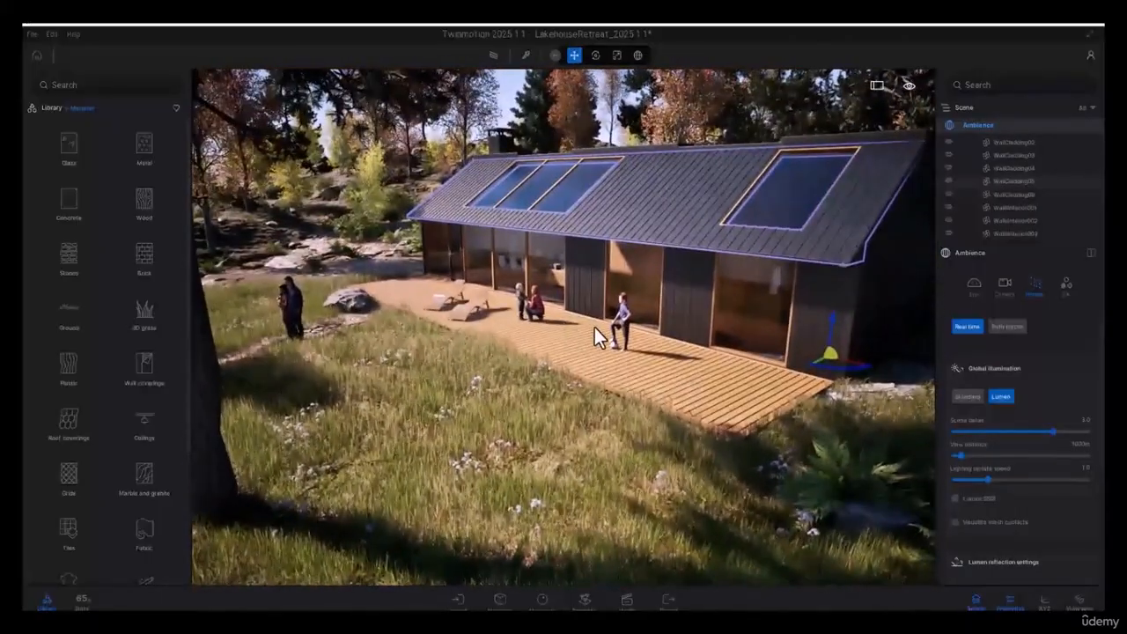
{"action": "scroll", "coordinate": [594, 327], "scroll_direction": "up", "scroll_amount": 3}
{"action": "key", "text": "e"}
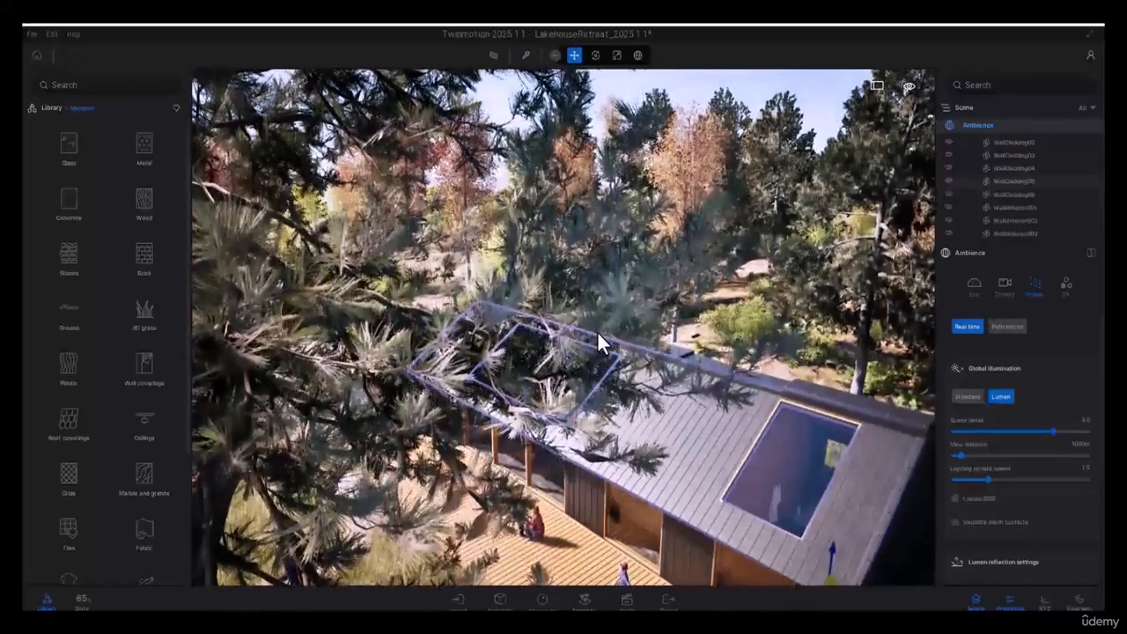
{"action": "key", "text": "q"}
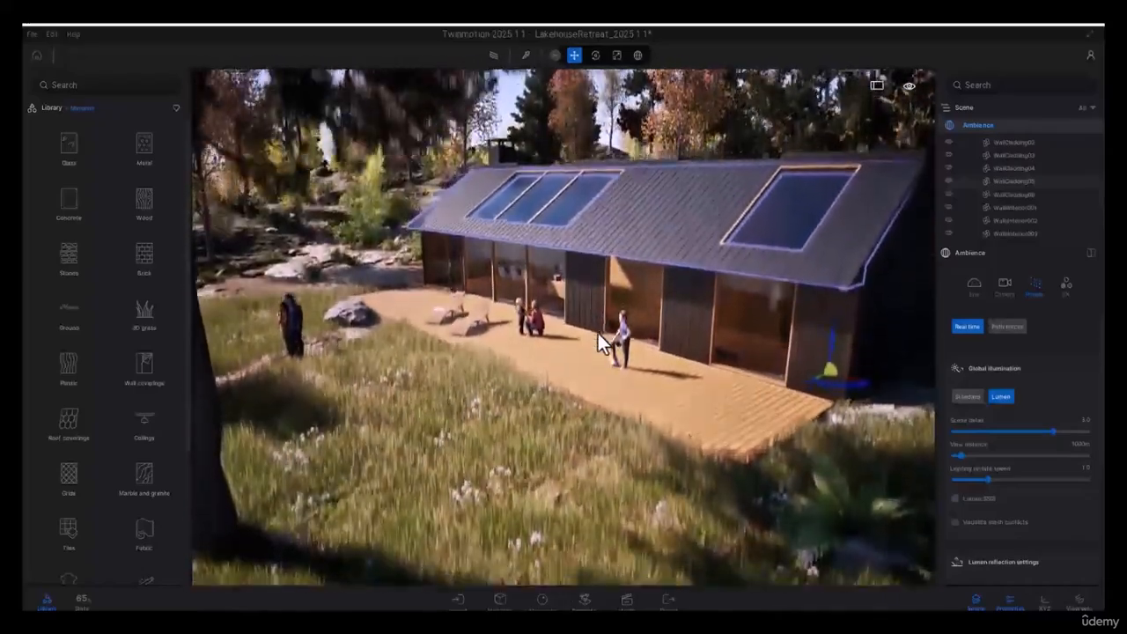
{"action": "key", "text": "e"}
{"action": "key", "text": "w"}
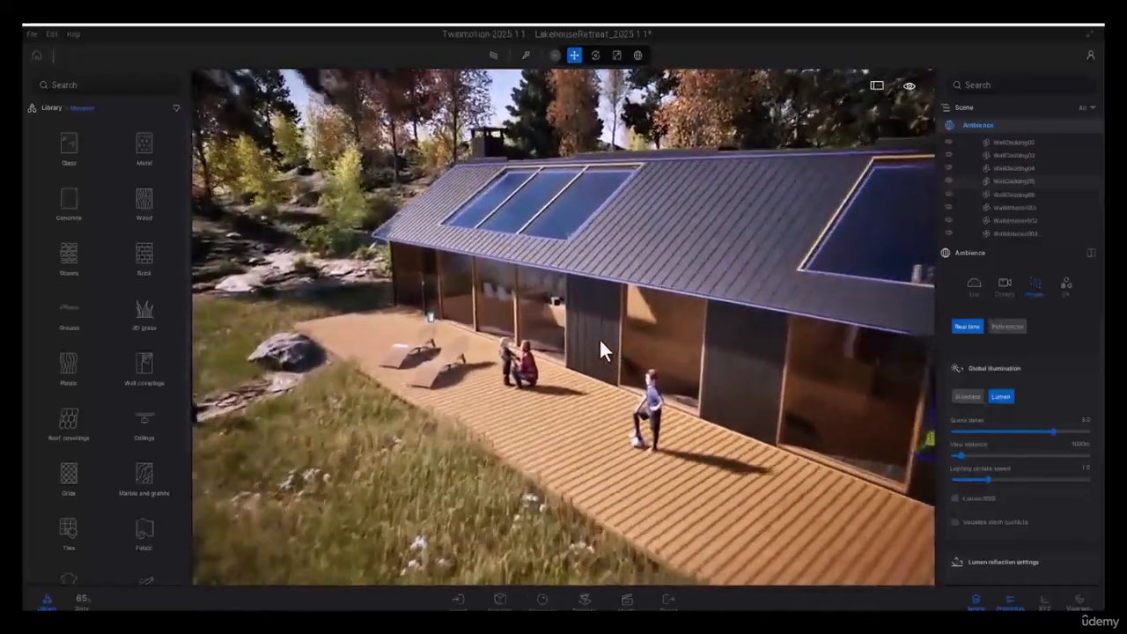
{"action": "key", "text": "s"}
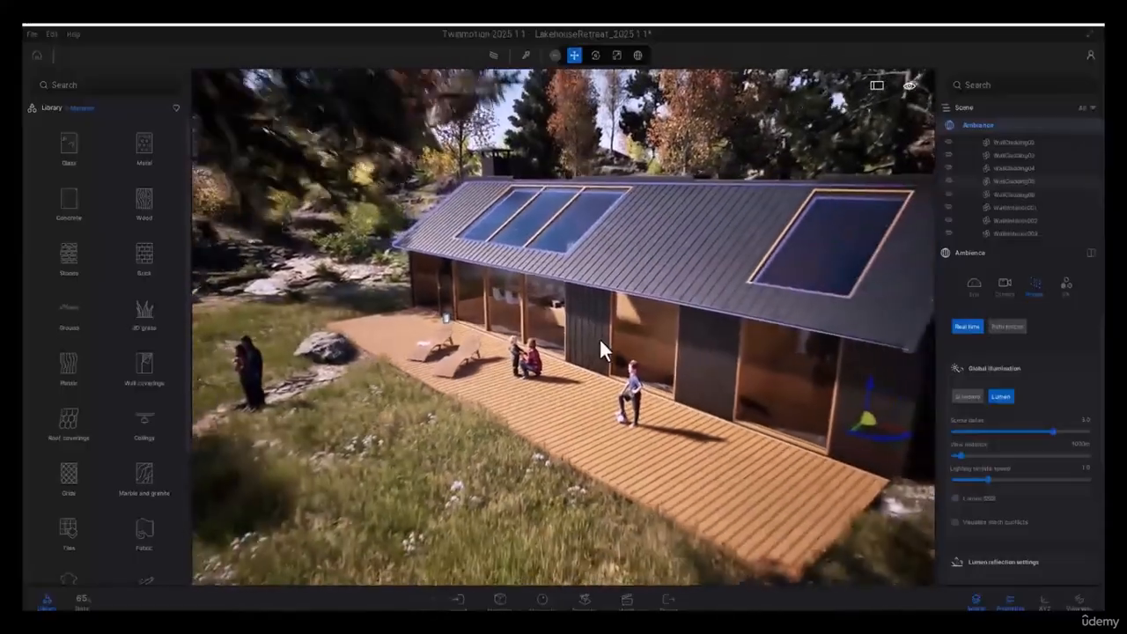
{"action": "key", "text": "d"}
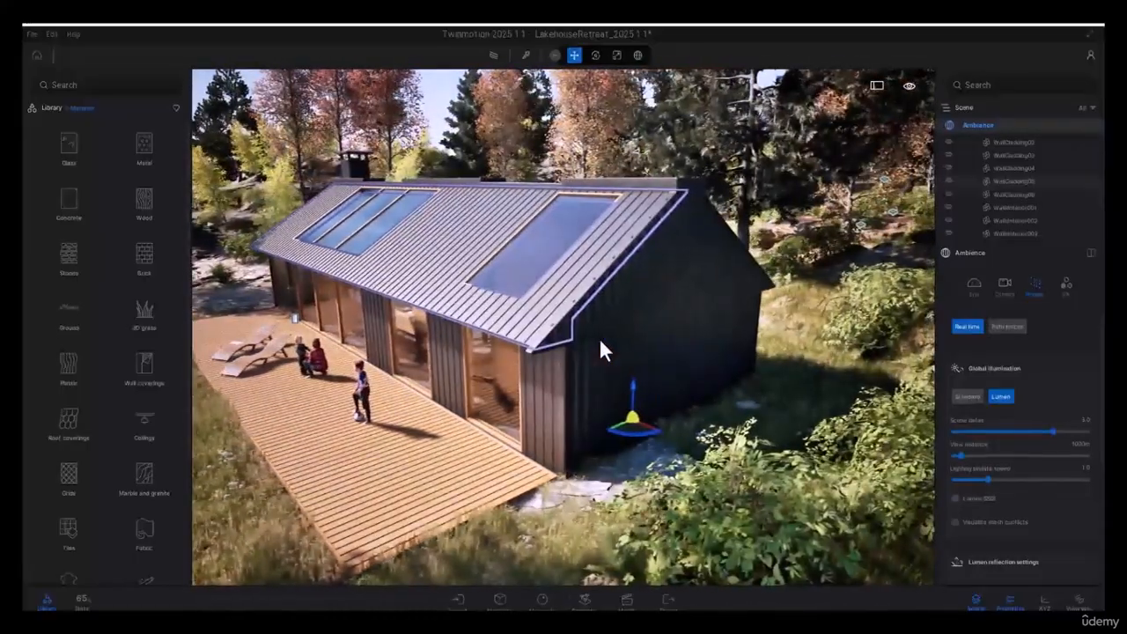
{"action": "key", "text": "a"}
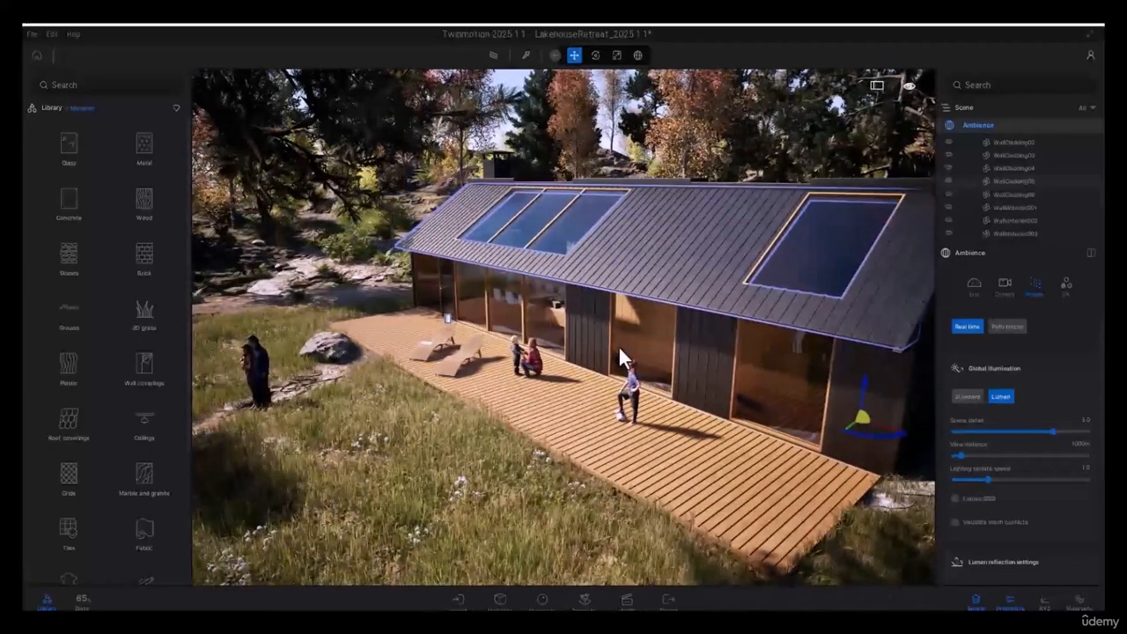
Step: Inspect the front glazing and wall cladding up close, and compare them with the whole shoreline and dock under Lumen
{"action": "key", "text": "s"}
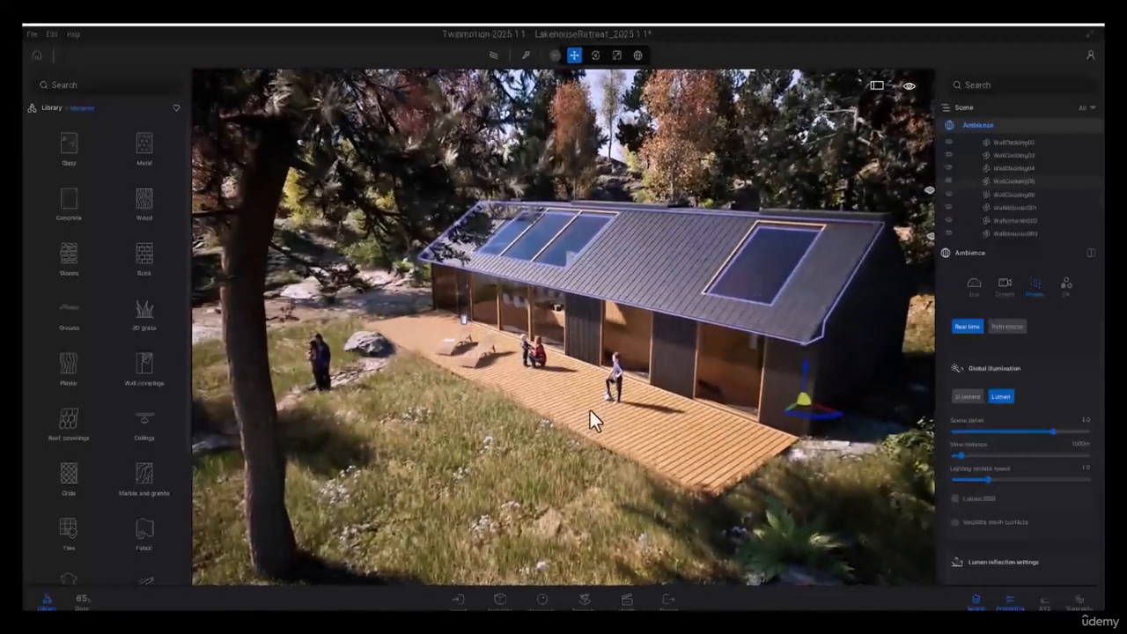
{"action": "key", "text": "w"}
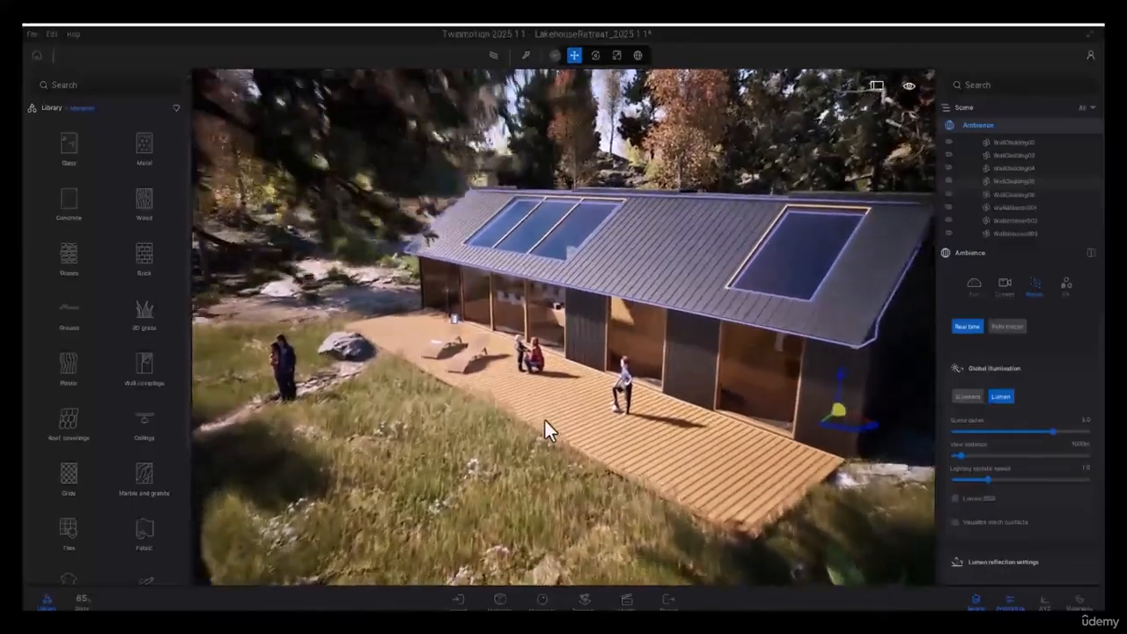
{"action": "key", "text": "w"}
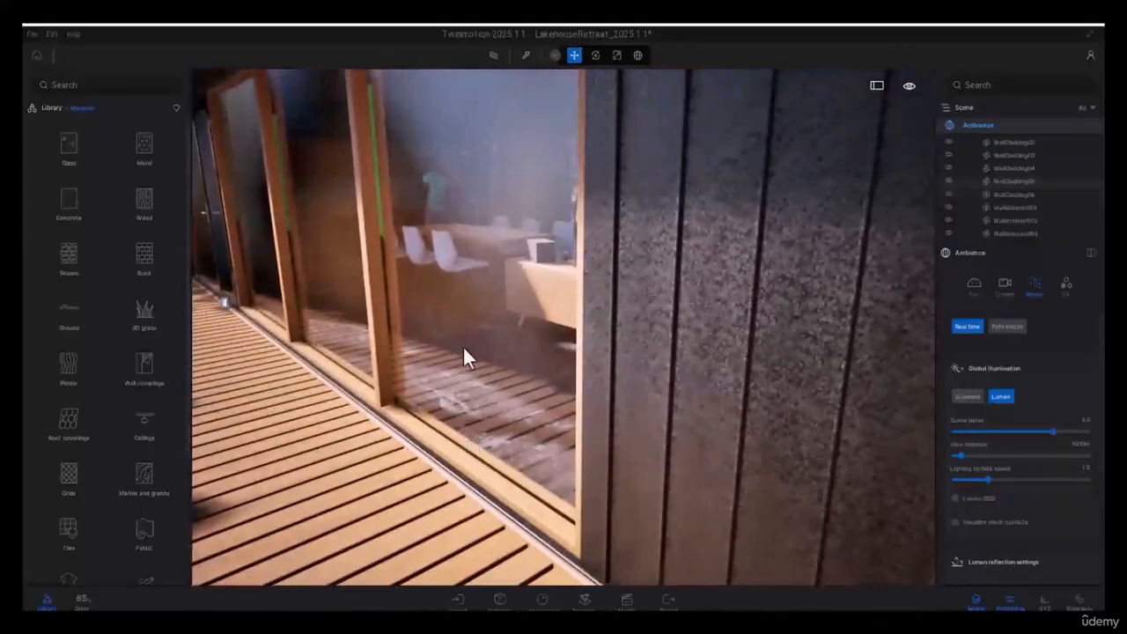
{"action": "key", "text": "s"}
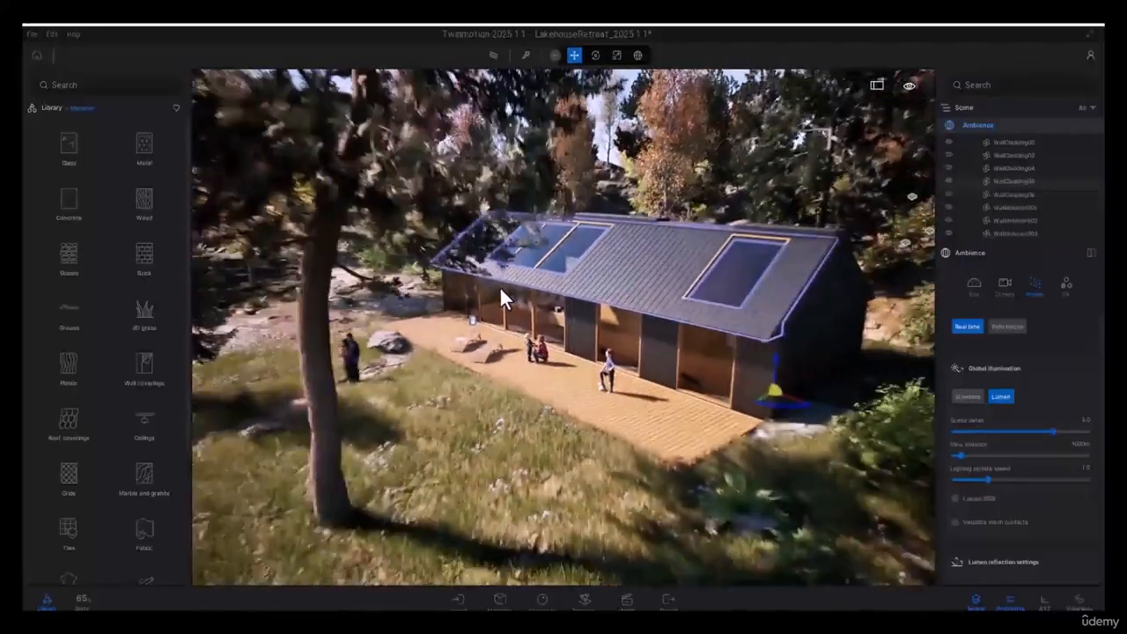
{"action": "key", "text": "s"}
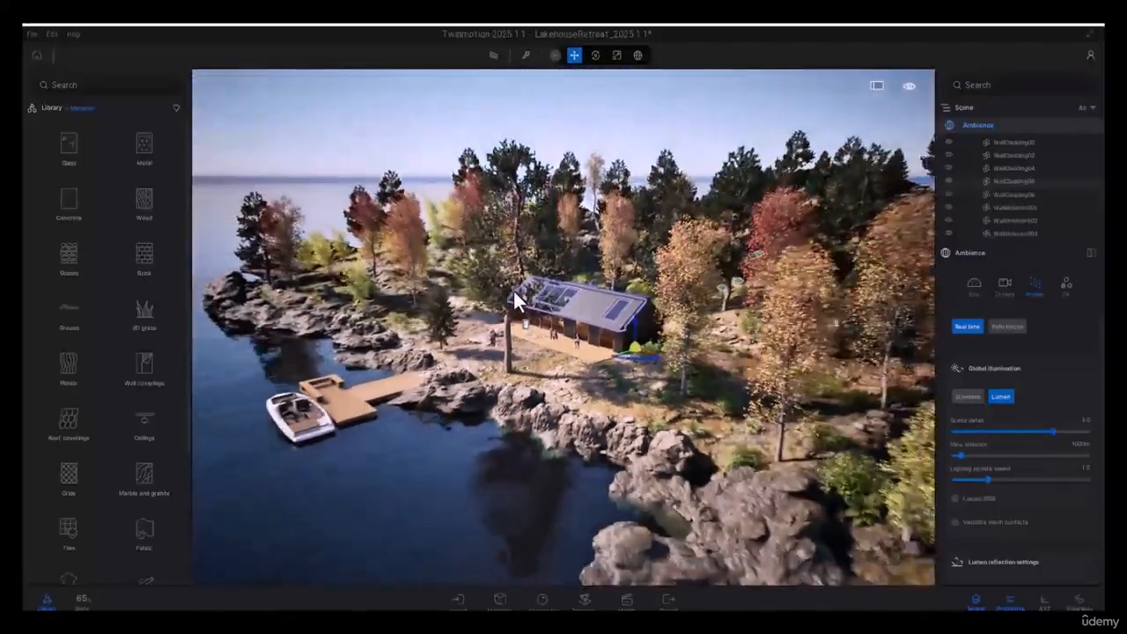
{"action": "key", "text": "s"}
{"action": "key", "text": "w"}
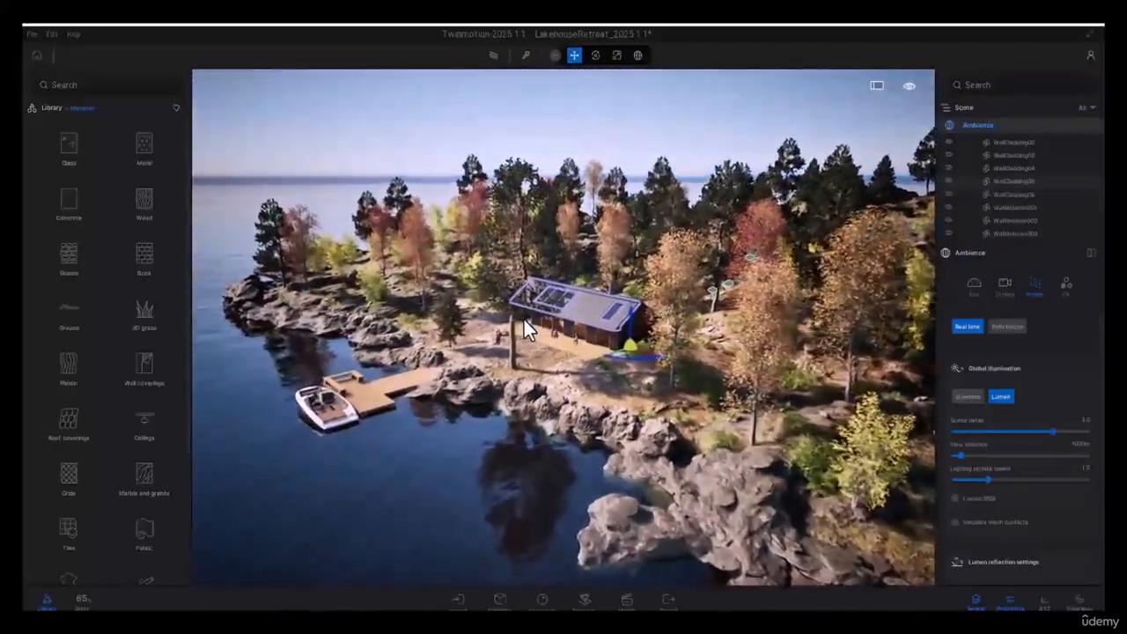
{"action": "key", "text": "w"}
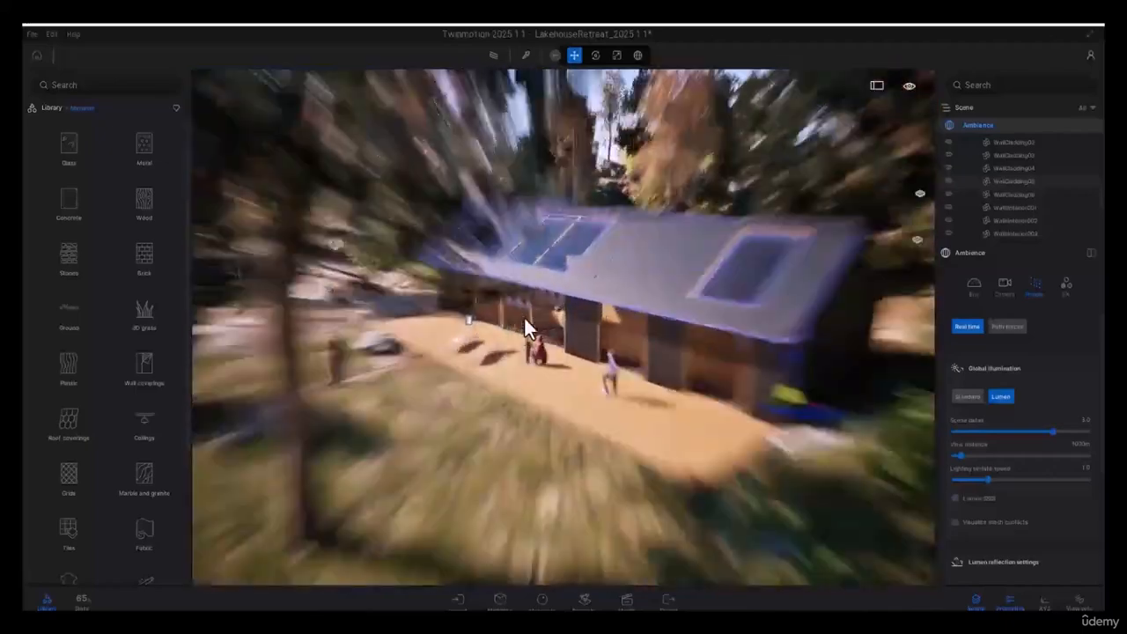
{"action": "key", "text": "w"}
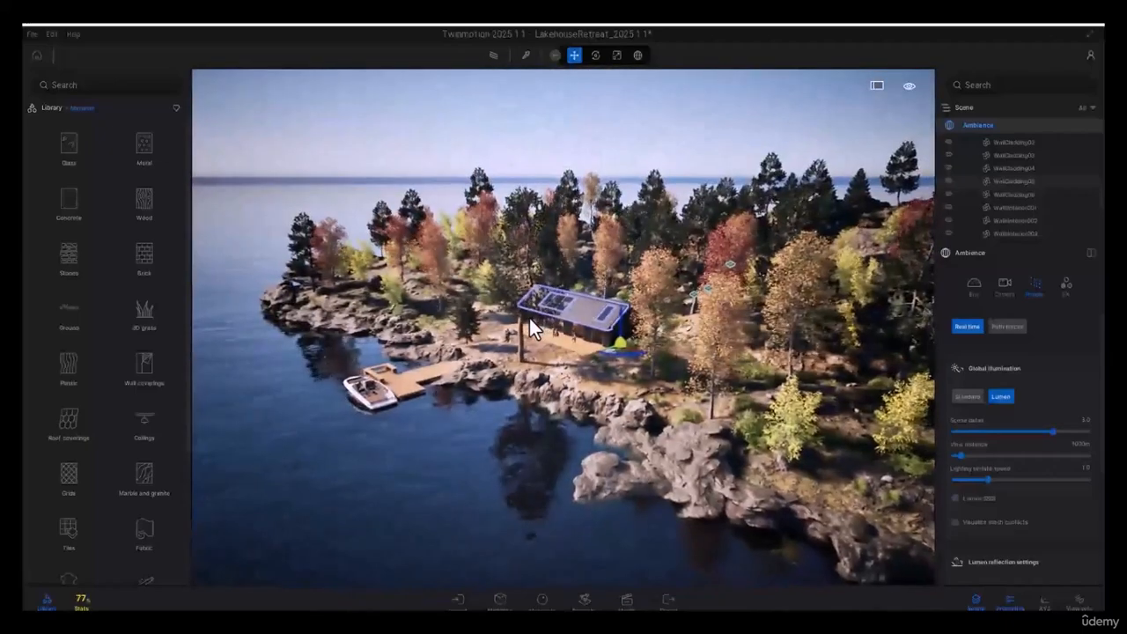
Step: Examine the Lumen lighting and shadows on the house, trees and rocks while moving between the shore and the deck
{"action": "key", "text": "f"}
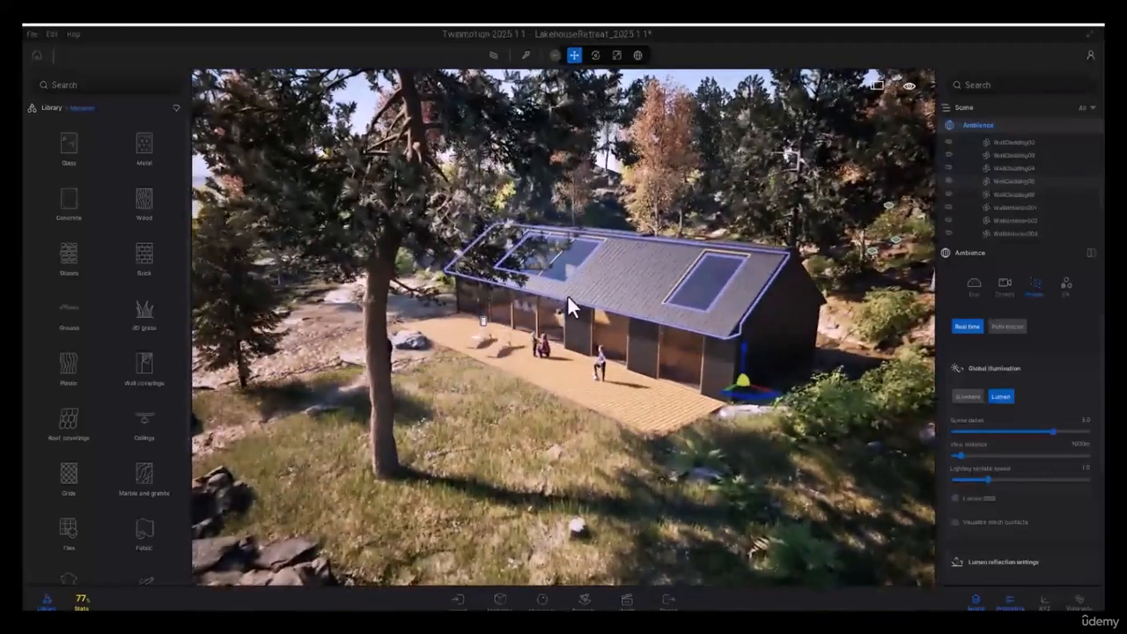
{"action": "key", "text": "w"}
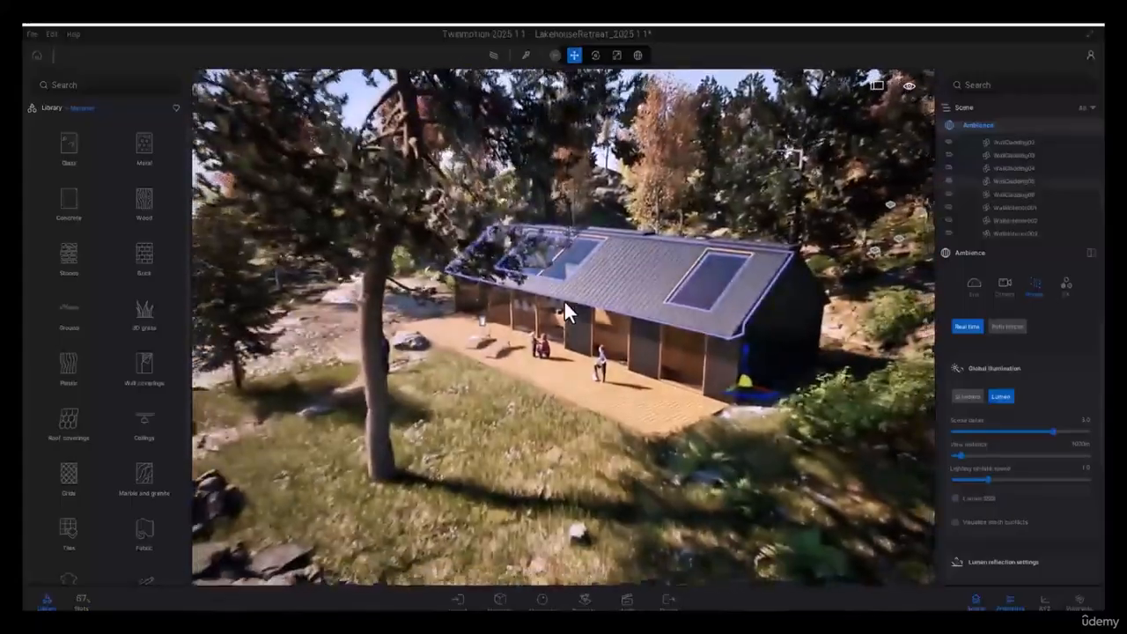
{"action": "key", "text": "s"}
{"action": "key", "text": "f"}
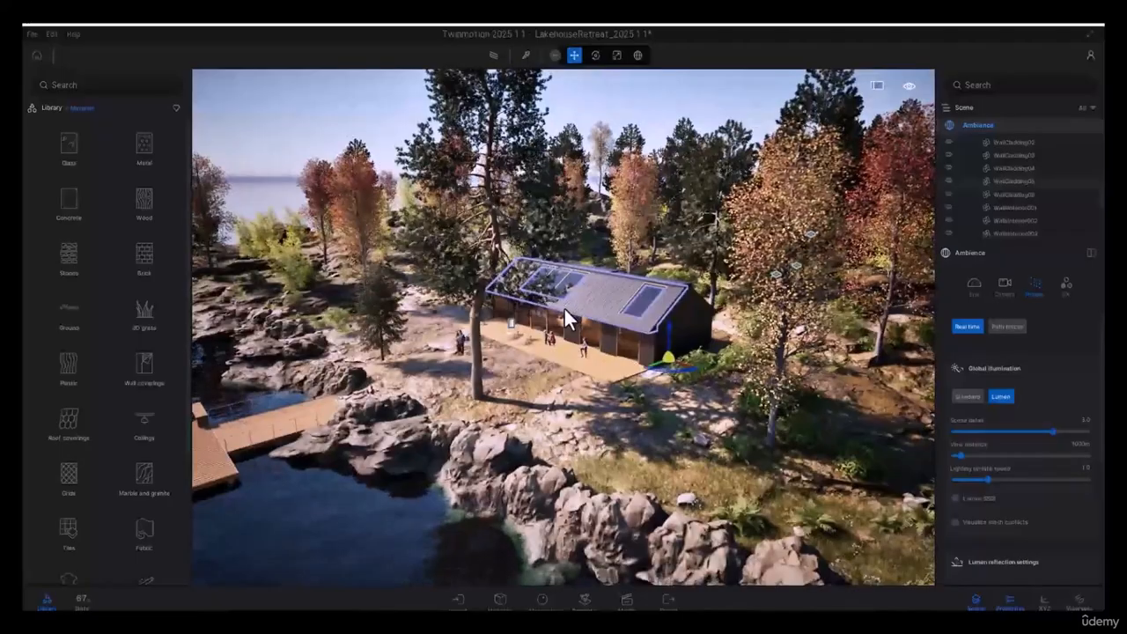
{"action": "key", "text": "f"}
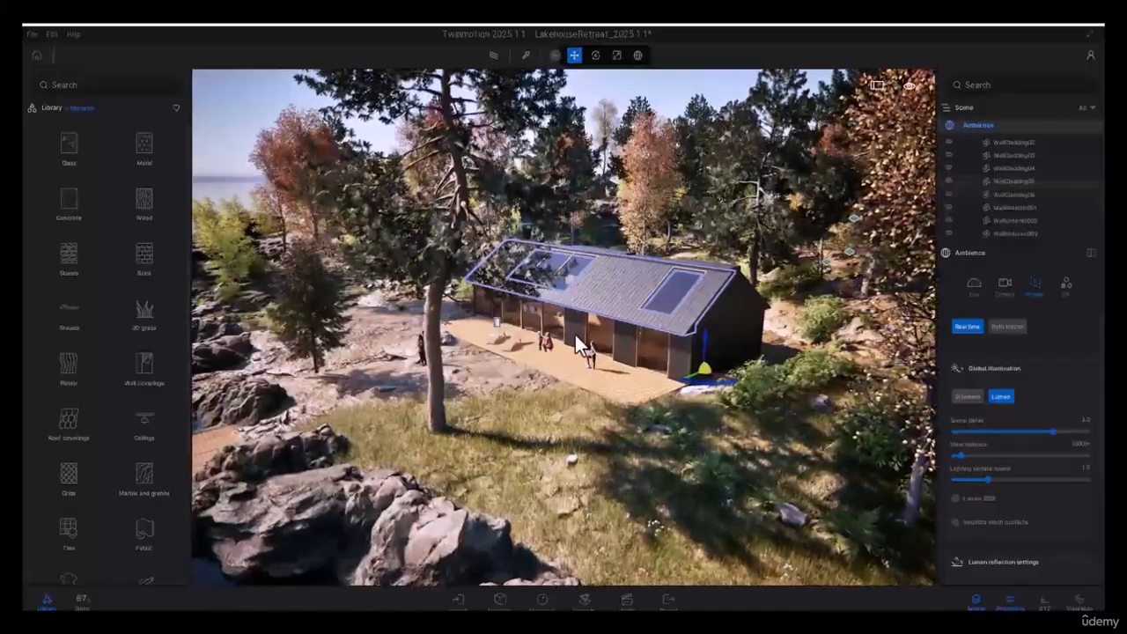
{"action": "key", "text": "w"}
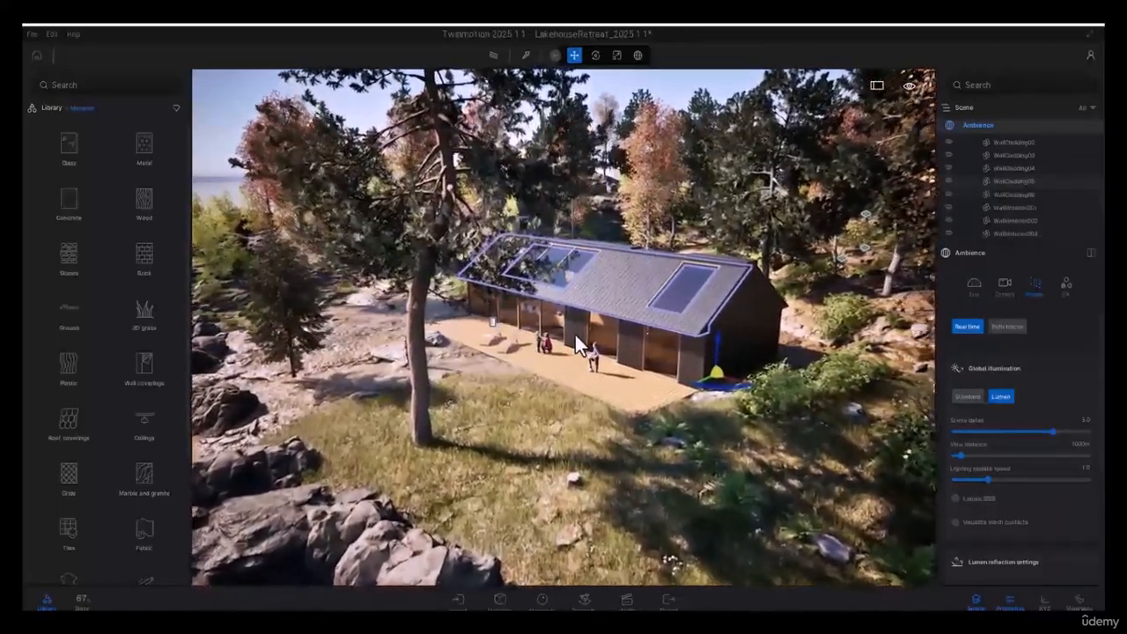
{"action": "key", "text": "w"}
{"action": "key", "text": "w"}
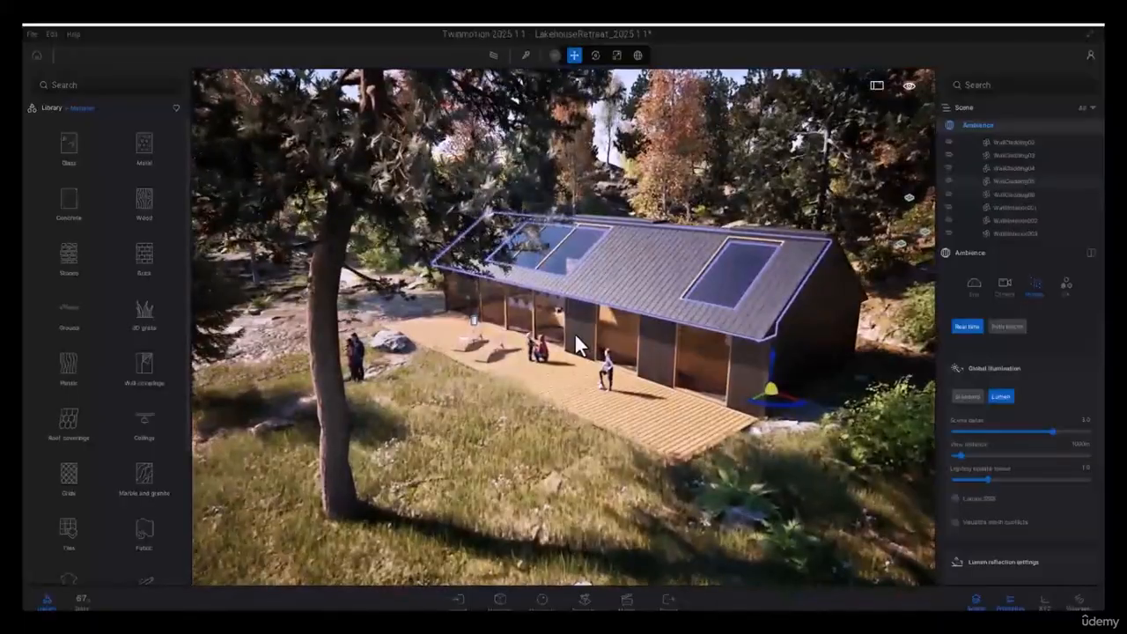
{"action": "key", "text": "w"}
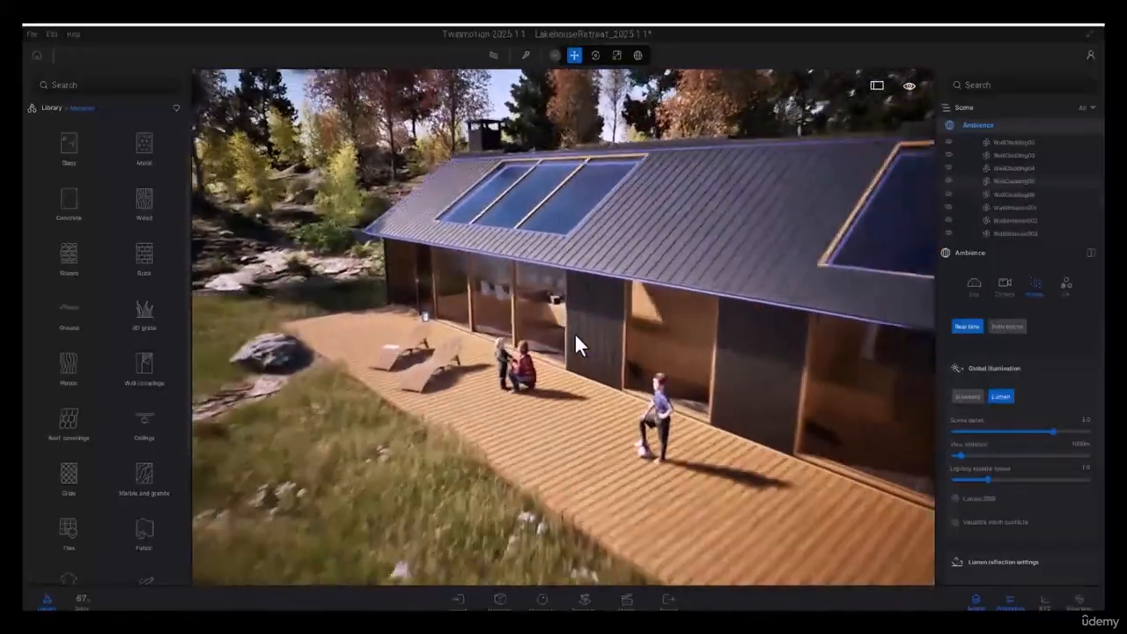
Step: Compare the Lumen rendering of the house close up with the whole island seen from far across the water
{"action": "scroll", "coordinate": [575, 335], "scroll_direction": "up", "scroll_amount": 5}
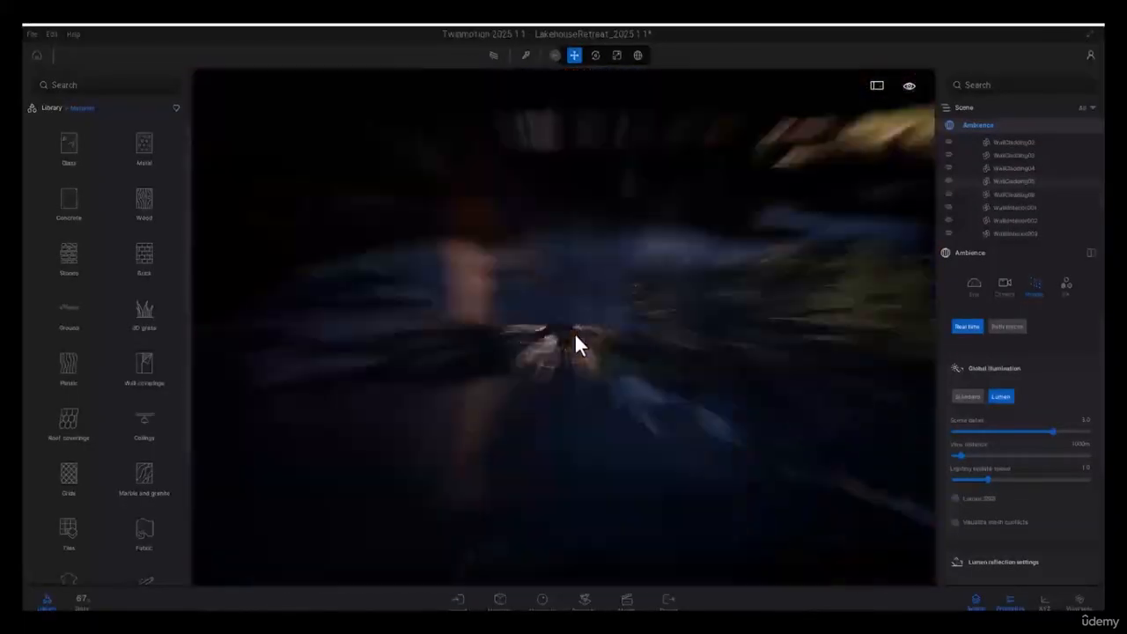
{"action": "scroll", "coordinate": [575, 334], "scroll_direction": "down", "scroll_amount": 5}
{"action": "scroll", "coordinate": [575, 334], "scroll_direction": "down", "scroll_amount": 10}
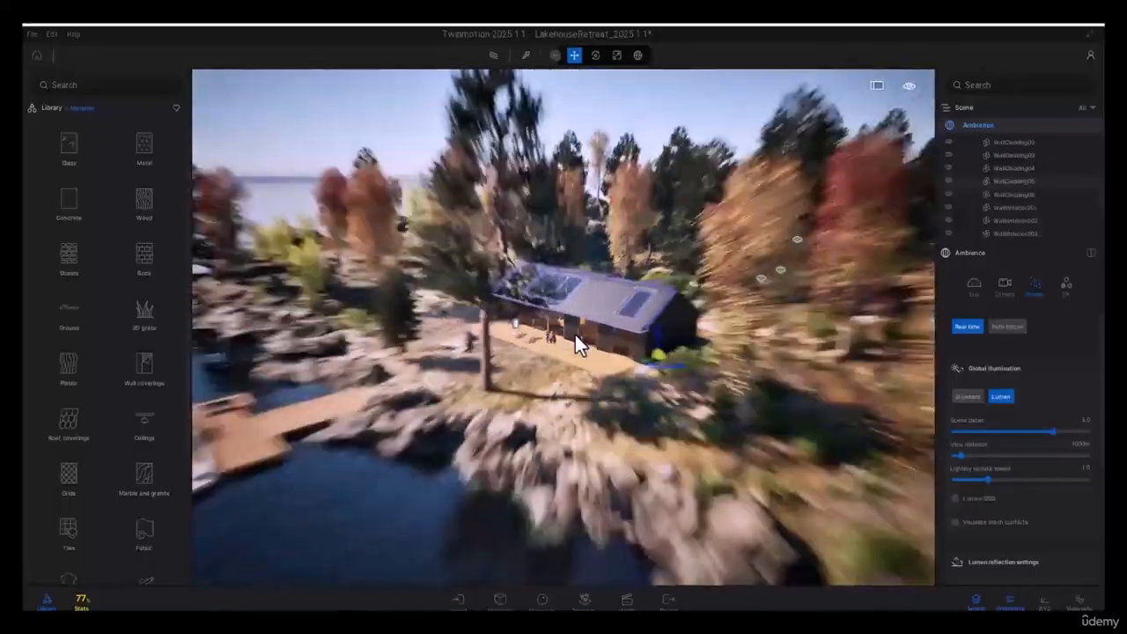
{"action": "scroll", "coordinate": [576, 334], "scroll_direction": "down", "scroll_amount": 3}
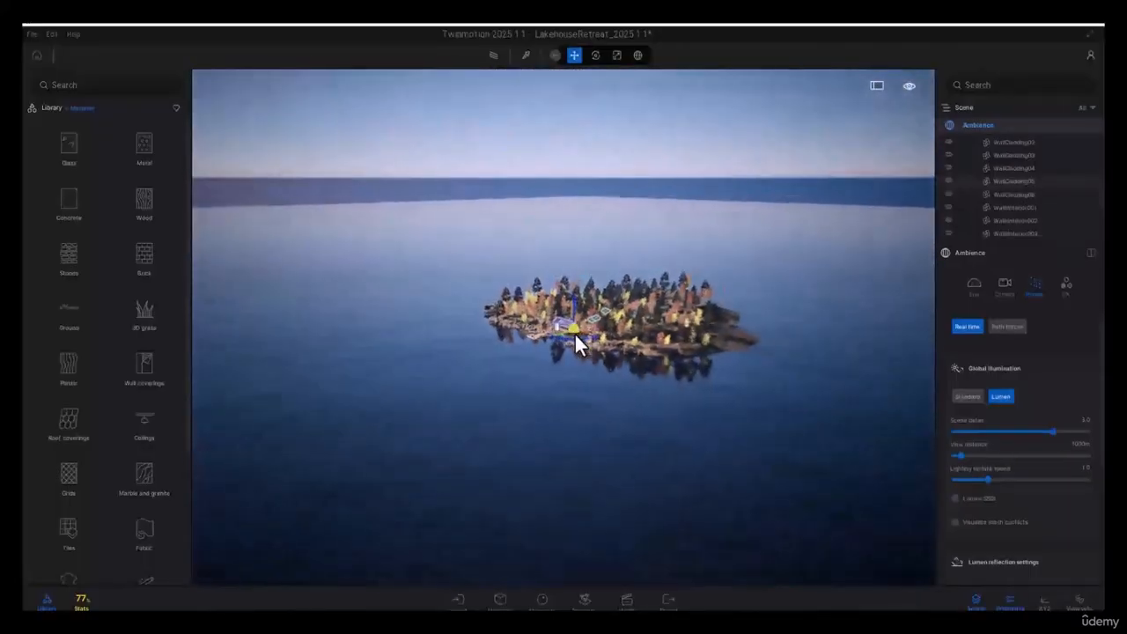
{"action": "scroll", "coordinate": [575, 334], "scroll_direction": "up", "scroll_amount": 2}
{"action": "scroll", "coordinate": [575, 335], "scroll_direction": "up", "scroll_amount": 8}
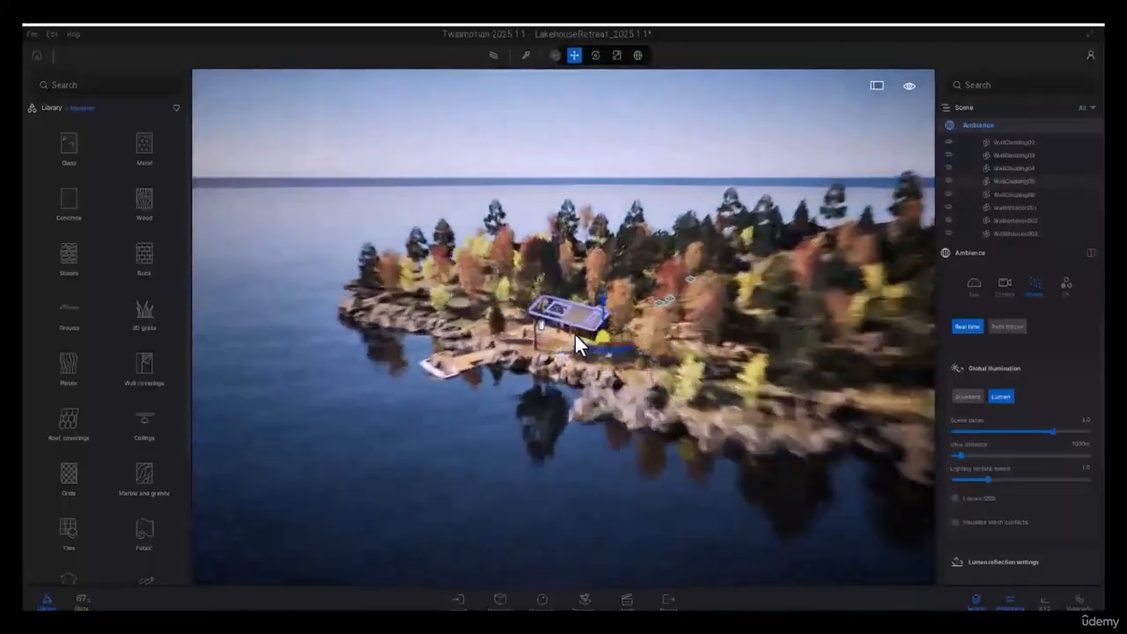
{"action": "scroll", "coordinate": [588, 327], "scroll_direction": "down", "scroll_amount": 8}
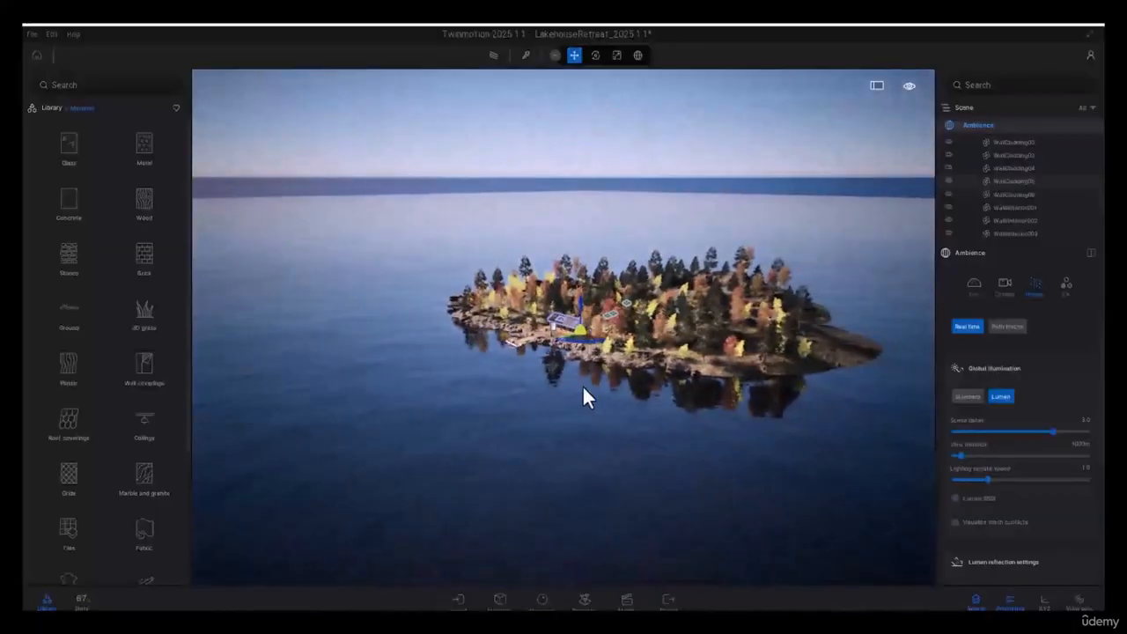
Step: Select the Painted vegetation 4 group on the island and focus the view on it
{"action": "right_click_drag", "start_coordinate": [582, 385], "coordinate": [696, 398]}
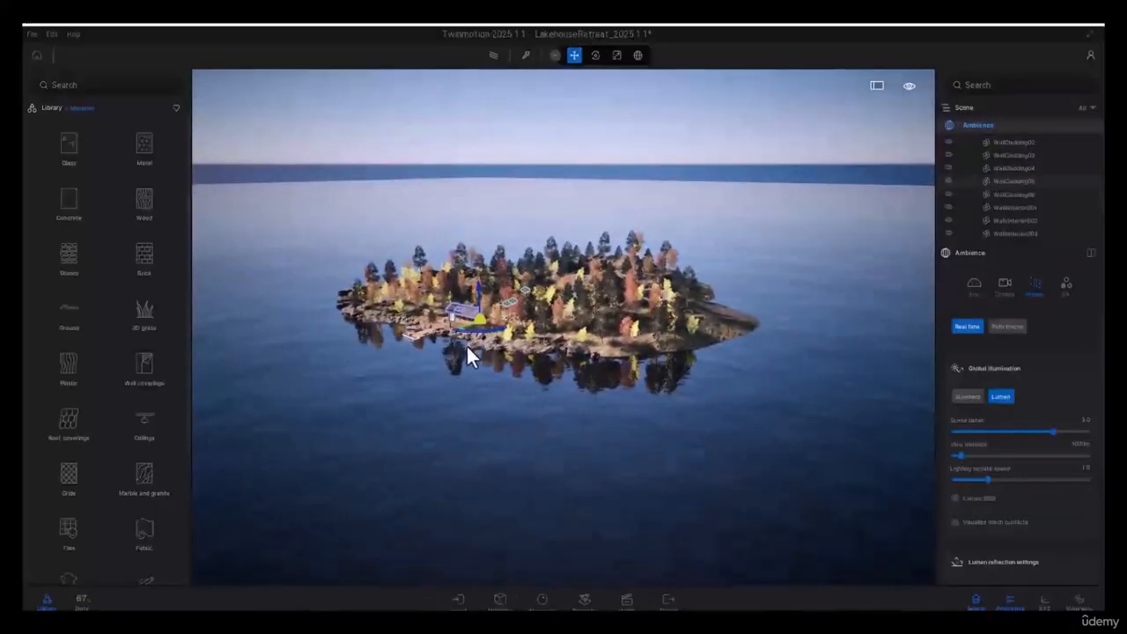
{"action": "left_click", "coordinate": [517, 308]}
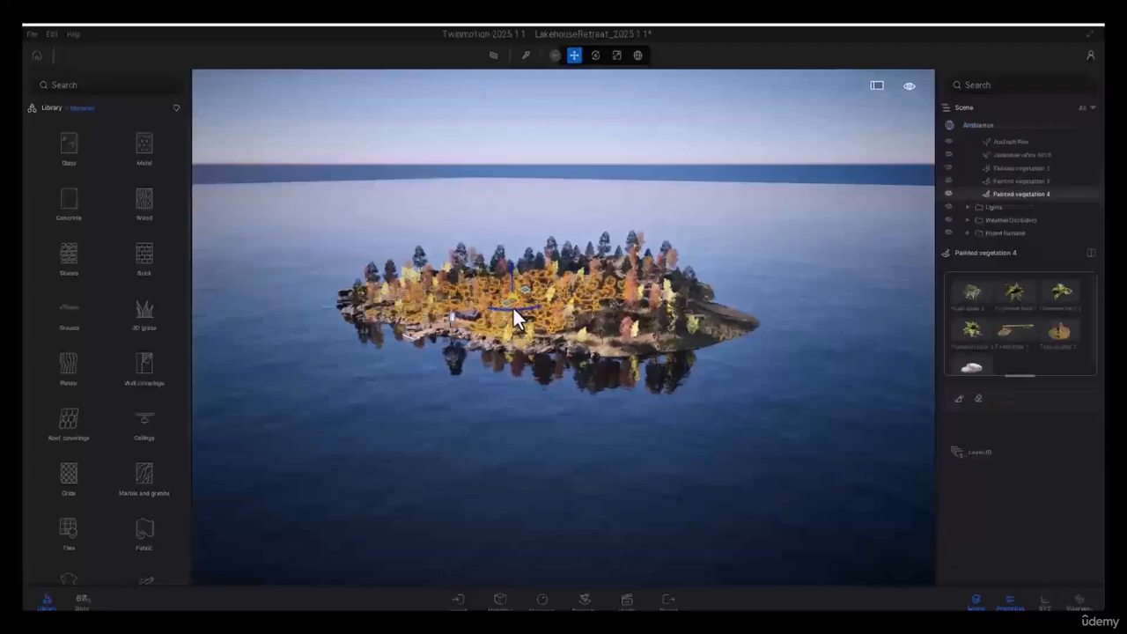
{"action": "key", "text": "f"}
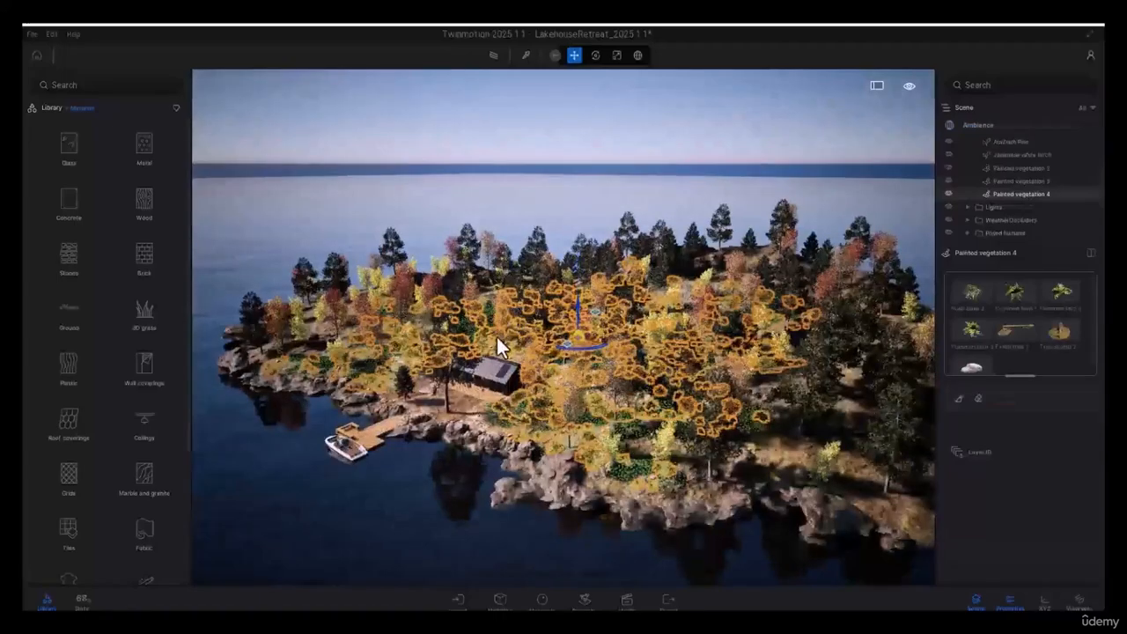
Step: Focus the view on the house roof, and compare it with a view focused on the Painted vegetation 4 group
{"action": "left_click", "coordinate": [491, 367]}
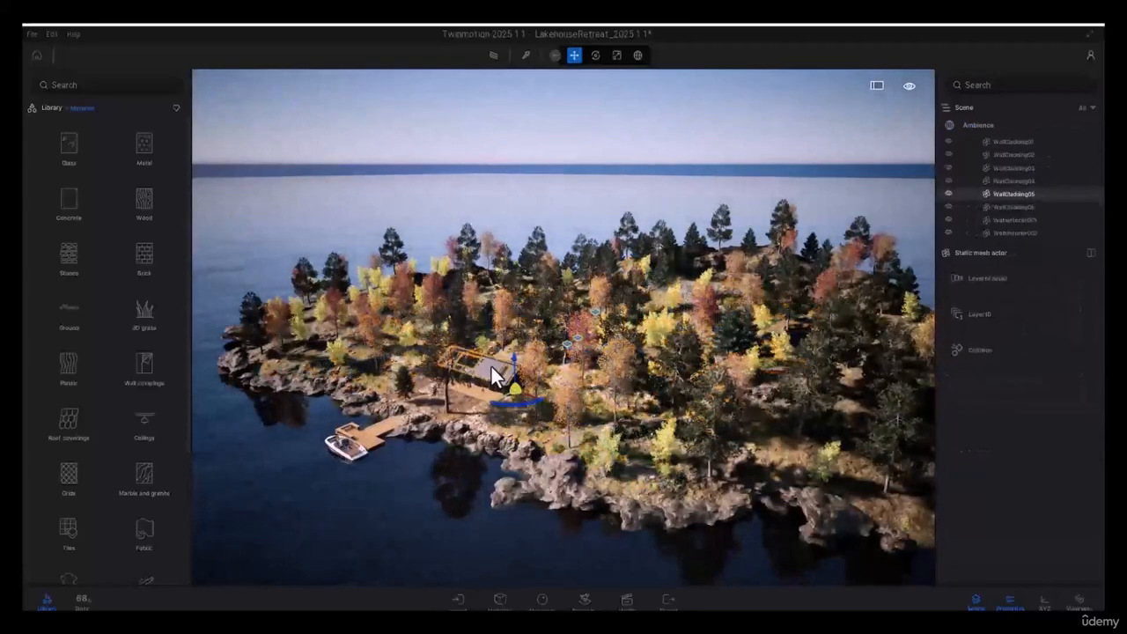
{"action": "key", "text": "f"}
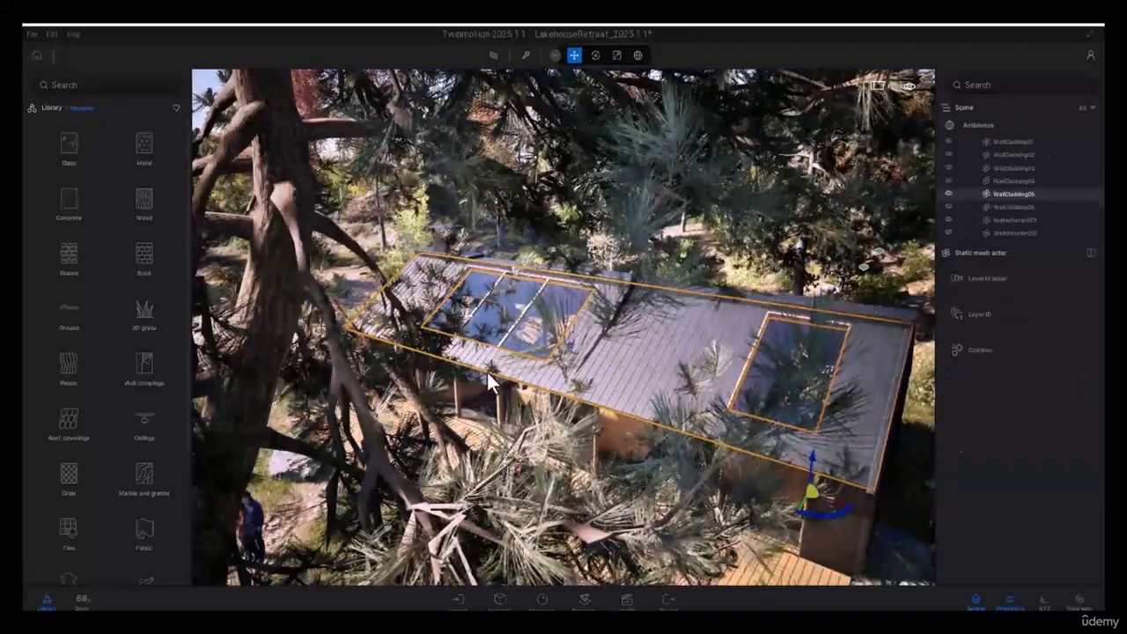
{"action": "mouse_move", "coordinate": [487, 373]}
{"action": "right_mouse_down"}
{"action": "mouse_move", "coordinate": [744, 325]}
{"action": "mouse_move", "coordinate": [712, 270]}
{"action": "right_mouse_up"}
{"action": "left_click", "coordinate": [721, 250]}
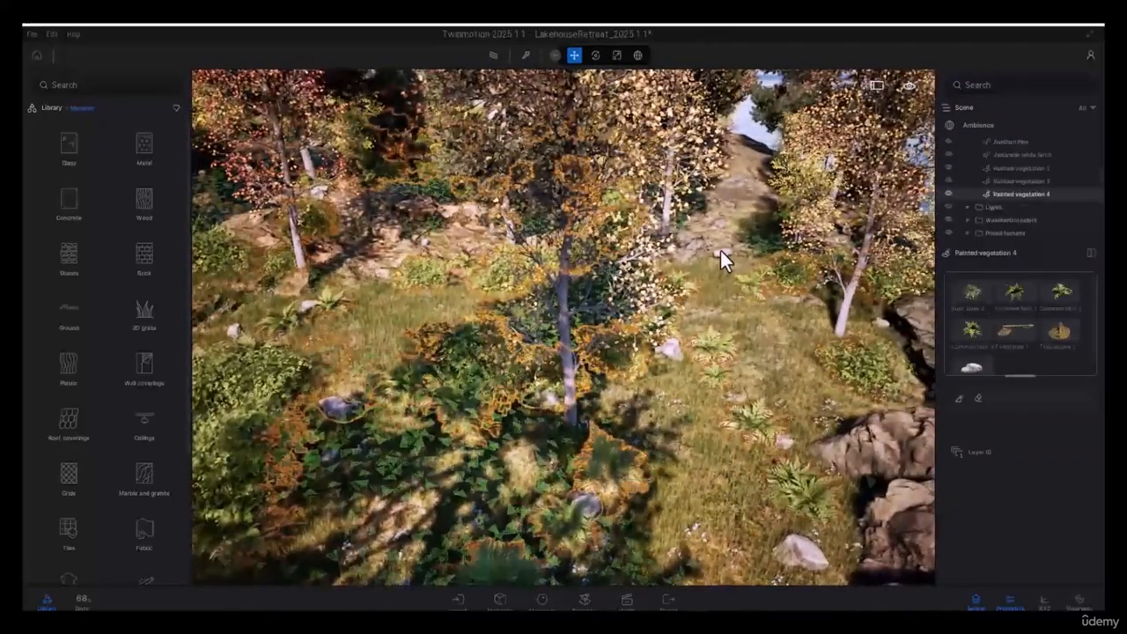
{"action": "key", "text": "f"}
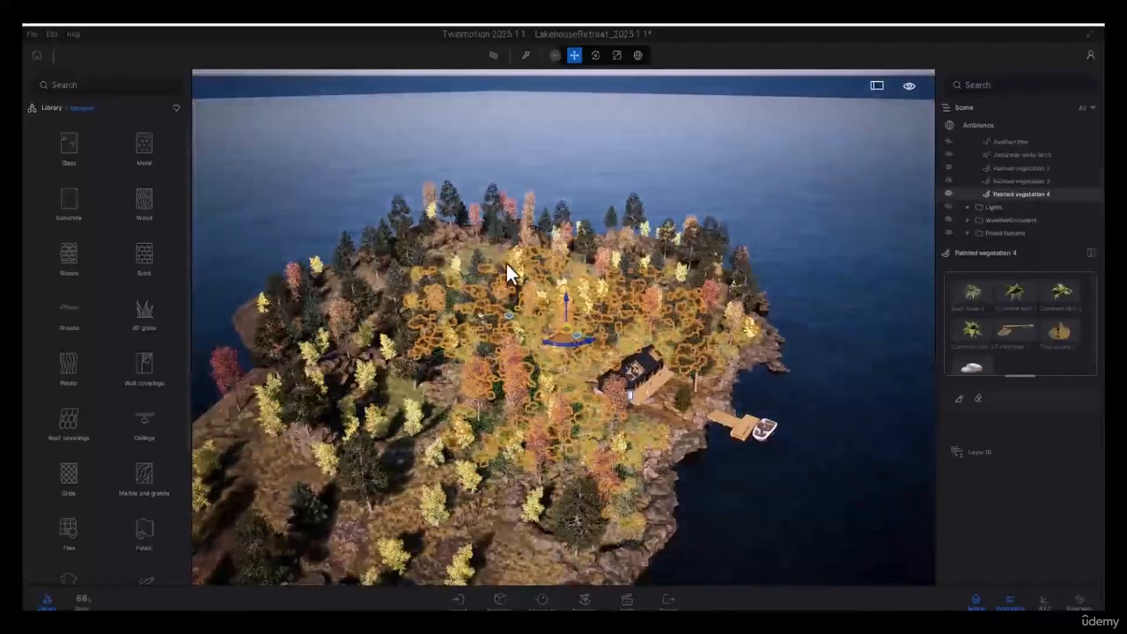
Step: Focus on the Painted vegetation 2 trees and view the whole island from a distance
{"action": "left_click", "coordinate": [491, 221]}
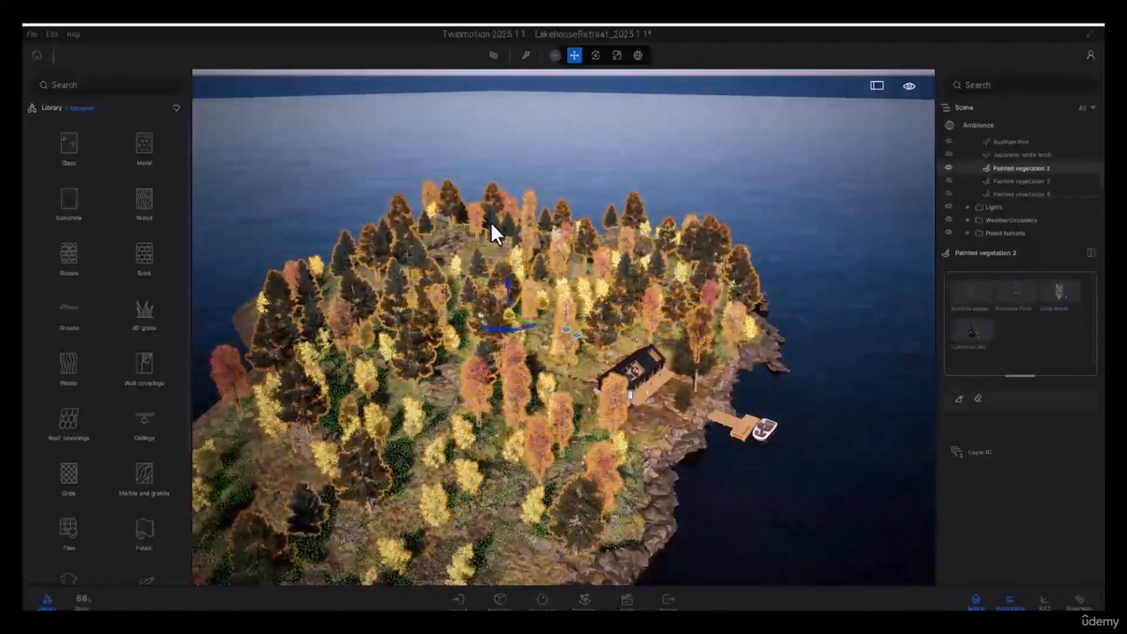
{"action": "key", "text": "f"}
{"action": "scroll", "coordinate": [546, 305], "scroll_direction": "up", "scroll_amount": 3}
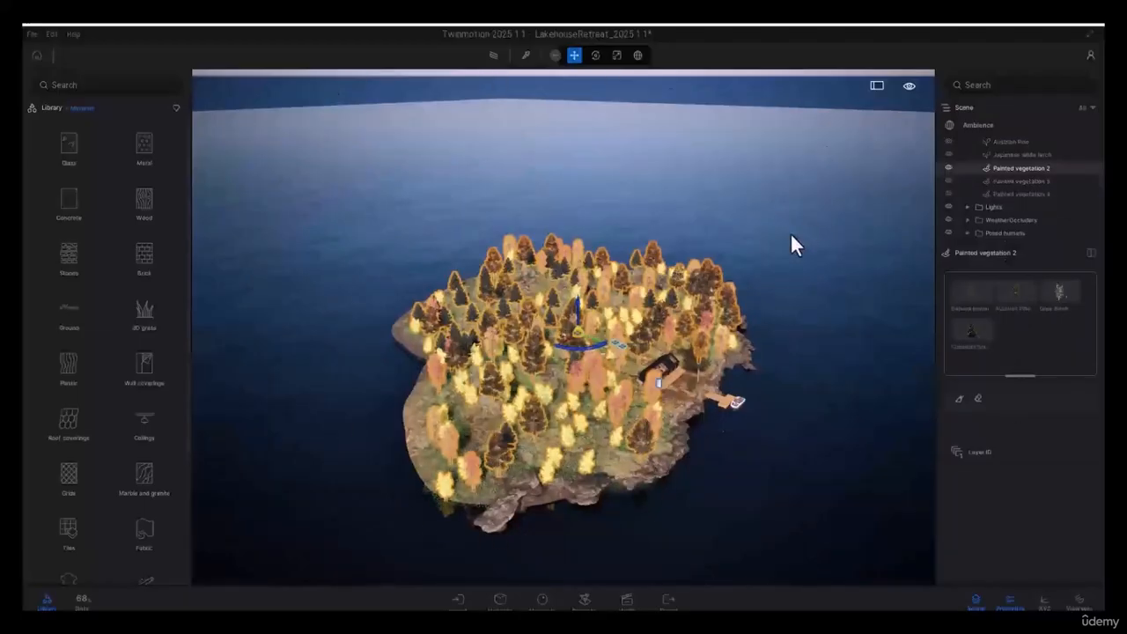
{"action": "right_click_drag", "start_coordinate": [608, 377], "coordinate": [615, 388]}
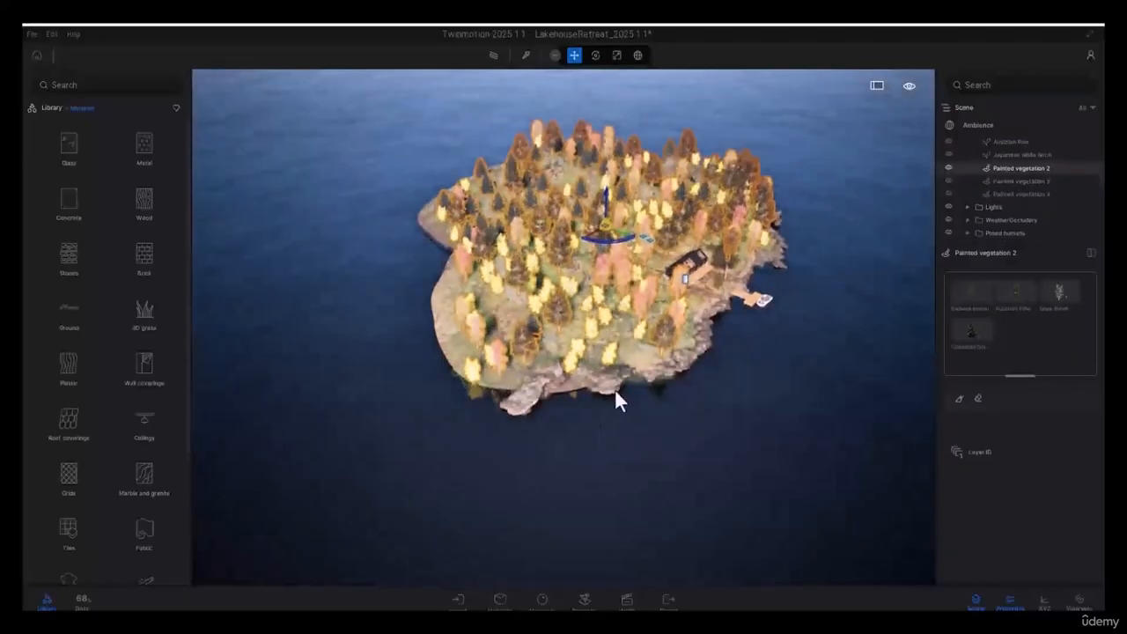
Step: Focus on the house roof, and then on the posed woman and child on the deck, and inspect the deck around them
{"action": "left_click", "coordinate": [696, 270]}
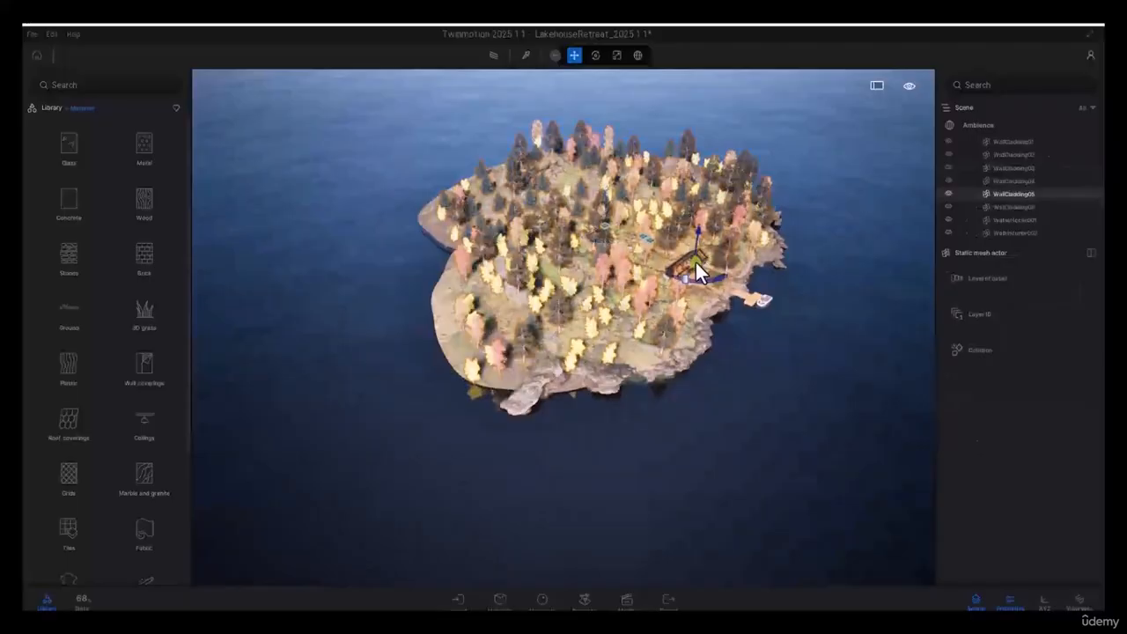
{"action": "key", "text": "f"}
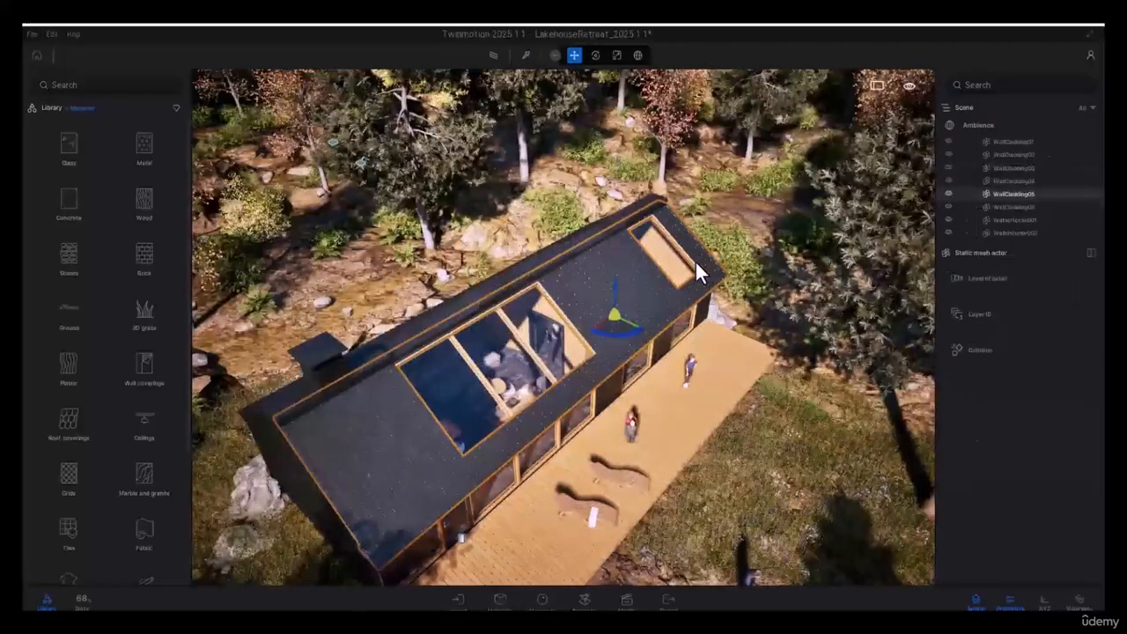
{"action": "left_click", "coordinate": [632, 427]}
{"action": "key", "text": "f"}
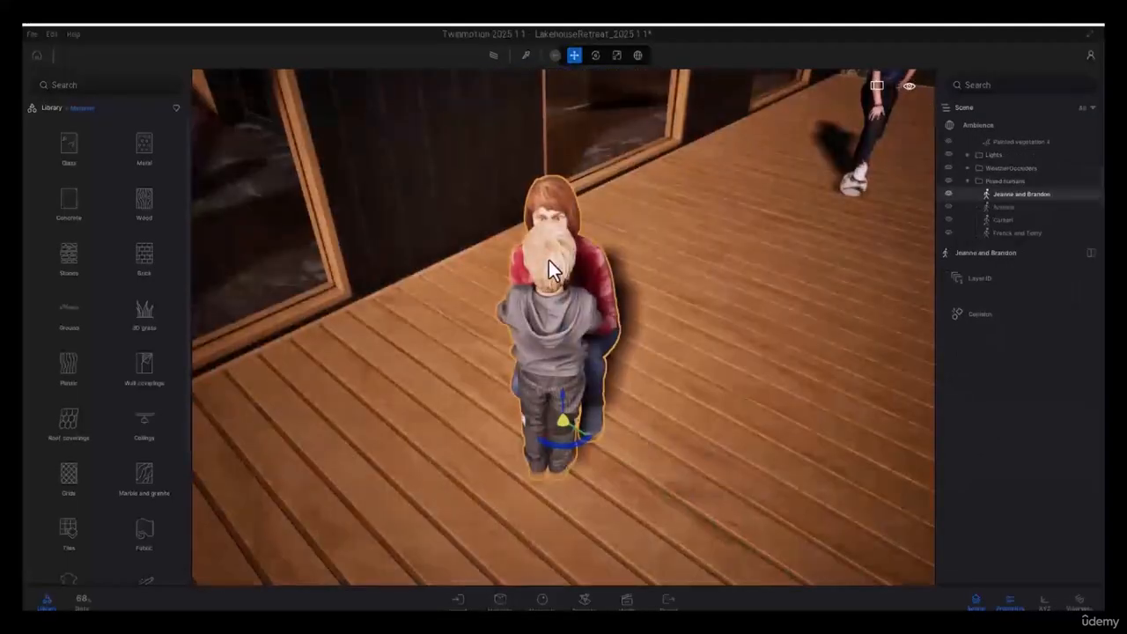
{"action": "scroll", "coordinate": [555, 251], "scroll_direction": "down", "scroll_amount": 10}
{"action": "scroll", "coordinate": [592, 363], "scroll_direction": "up", "scroll_amount": 8}
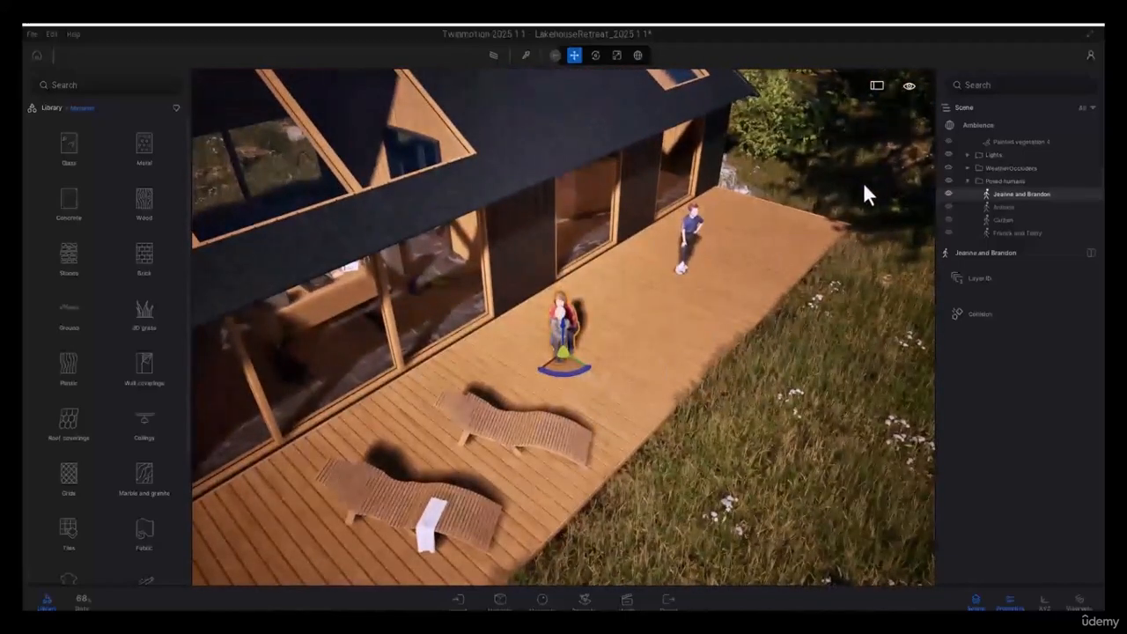
Step: Review the camera speed options from Inspect to Fly, and show the navigation panel over the viewport
{"action": "left_click", "coordinate": [910, 85]}
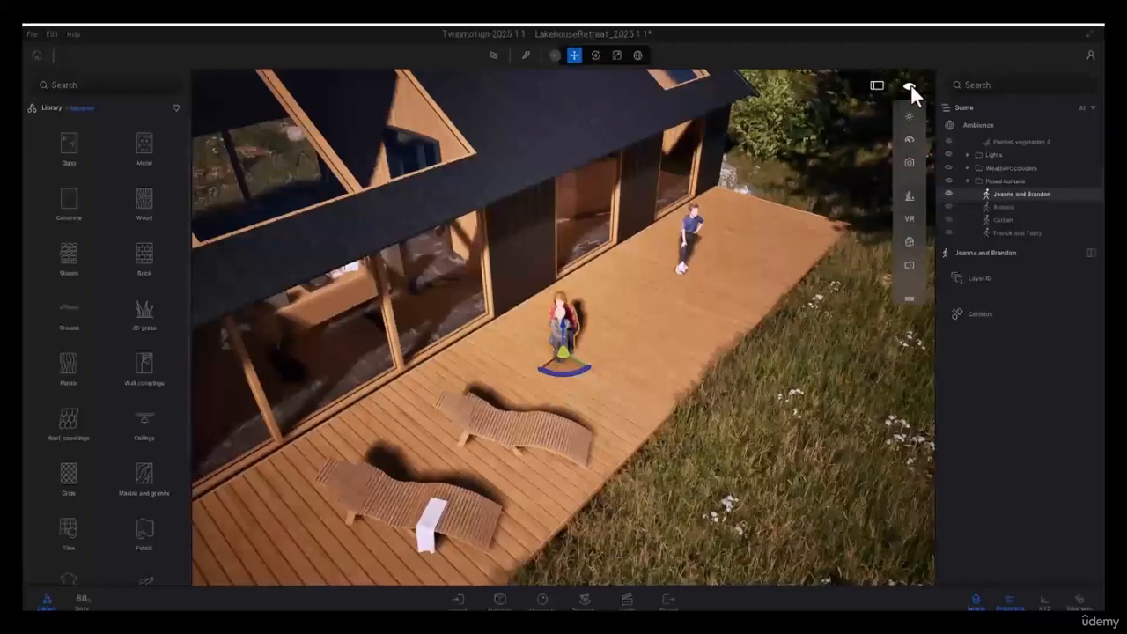
{"action": "mouse_move", "coordinate": [907, 141]}
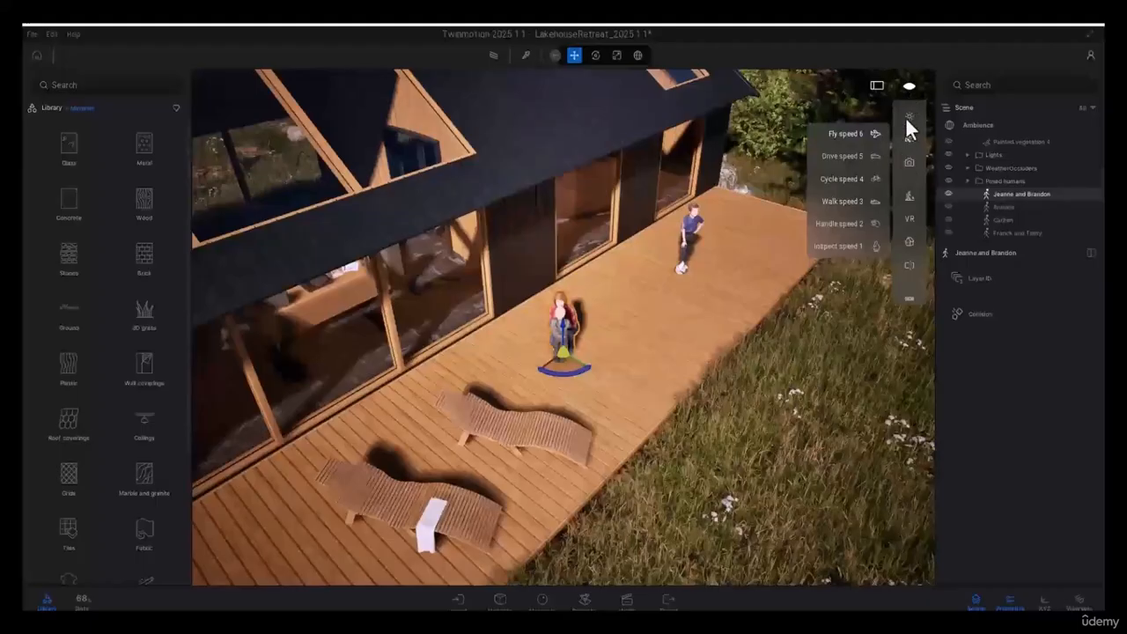
{"action": "mouse_move", "coordinate": [910, 300]}
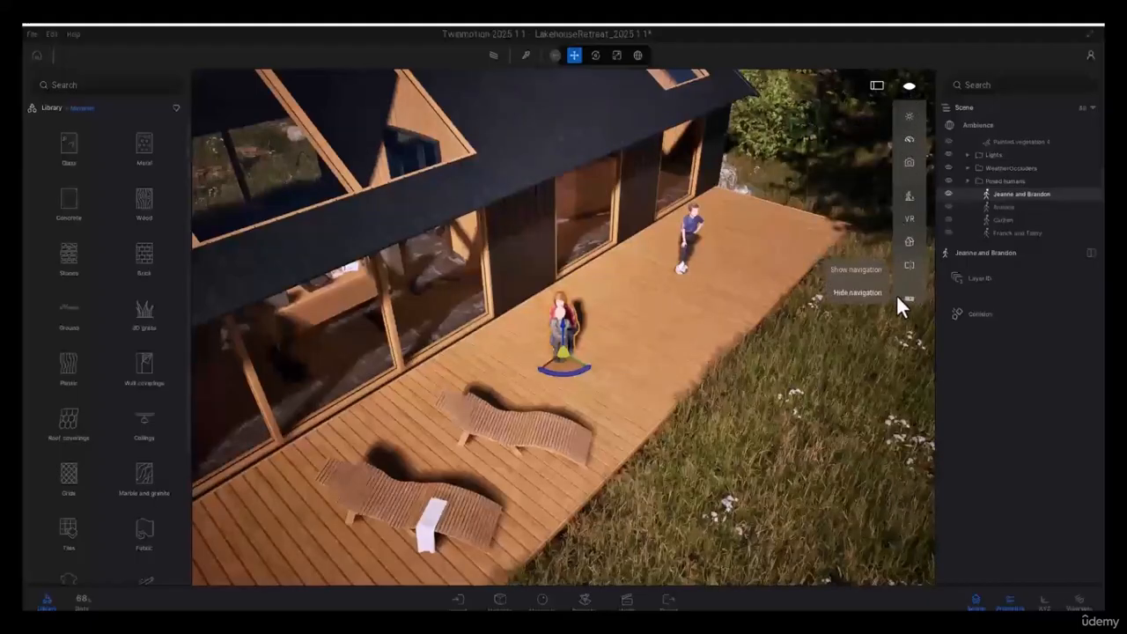
{"action": "left_click", "coordinate": [859, 269]}
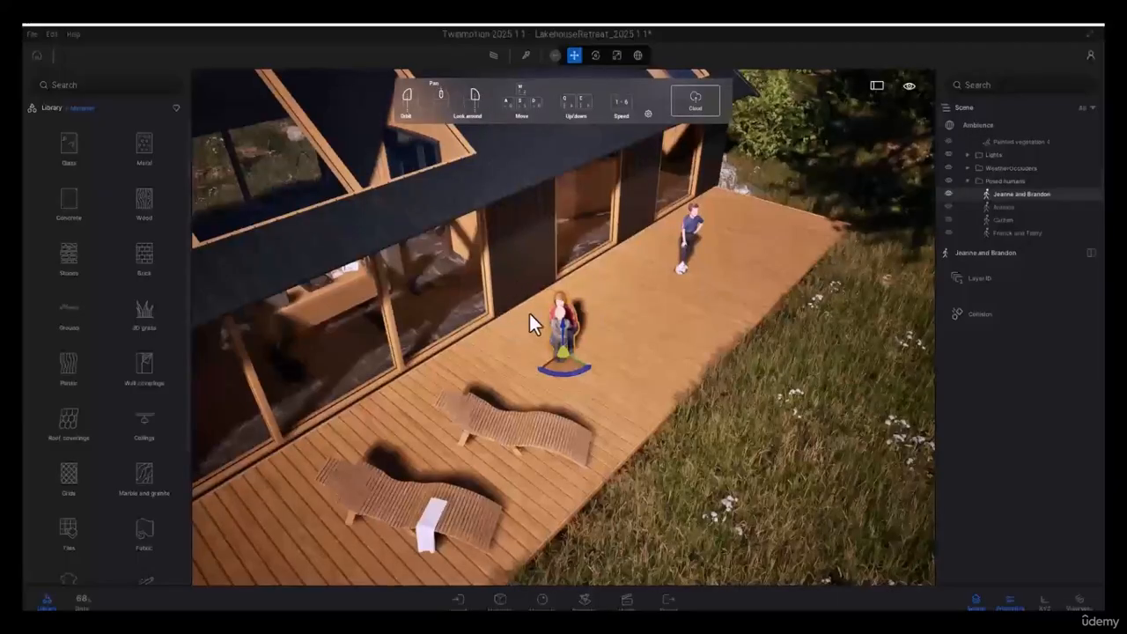
Step: Test looking around, moving forward, zooming and orbiting, going from above the house to a low view across the water
{"action": "mouse_move", "coordinate": [649, 407]}
{"action": "right_mouse_down"}
{"action": "mouse_move", "coordinate": [528, 413]}
{"action": "mouse_move", "coordinate": [326, 387]}
{"action": "mouse_move", "coordinate": [330, 304]}
{"action": "mouse_move", "coordinate": [387, 264]}
{"action": "mouse_move", "coordinate": [511, 226]}
{"action": "mouse_move", "coordinate": [599, 251]}
{"action": "mouse_move", "coordinate": [648, 295]}
{"action": "mouse_move", "coordinate": [612, 238]}
{"action": "mouse_move", "coordinate": [495, 190]}
{"action": "mouse_move", "coordinate": [405, 198]}
{"action": "mouse_move", "coordinate": [467, 273]}
{"action": "mouse_move", "coordinate": [658, 404]}
{"action": "right_mouse_up"}
{"action": "key", "text": "w"}
{"action": "right_click_drag", "start_coordinate": [597, 297], "coordinate": [621, 396]}
{"action": "scroll", "coordinate": [621, 311], "scroll_direction": "down", "scroll_amount": 10}
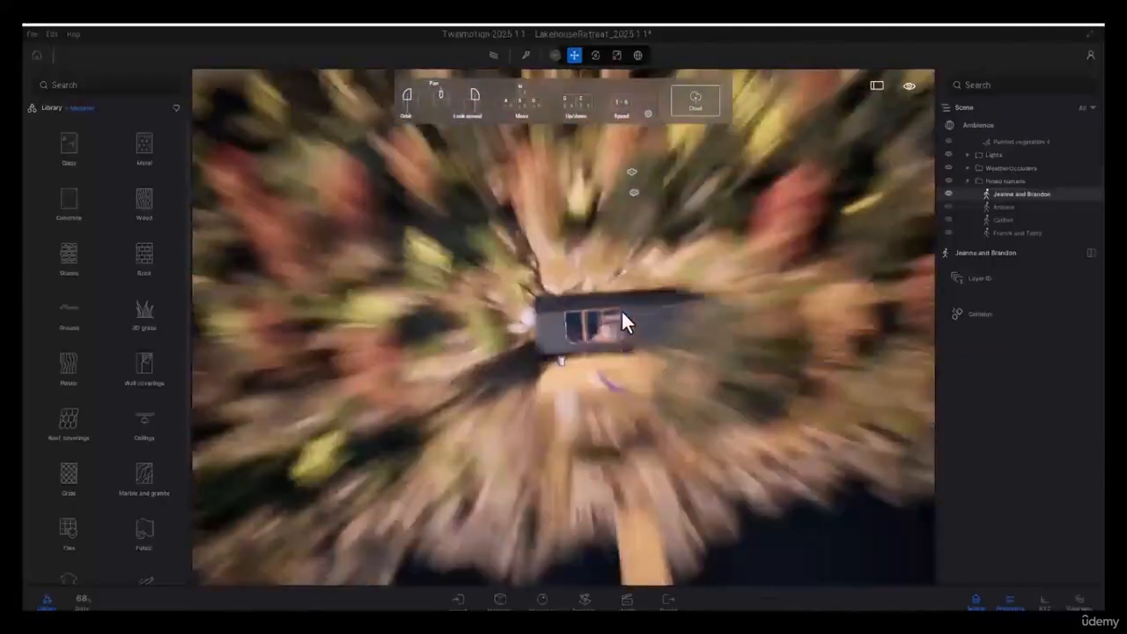
{"action": "scroll", "coordinate": [603, 343], "scroll_direction": "up", "scroll_amount": 5}
{"action": "scroll", "coordinate": [617, 361], "scroll_direction": "up", "scroll_amount": 5}
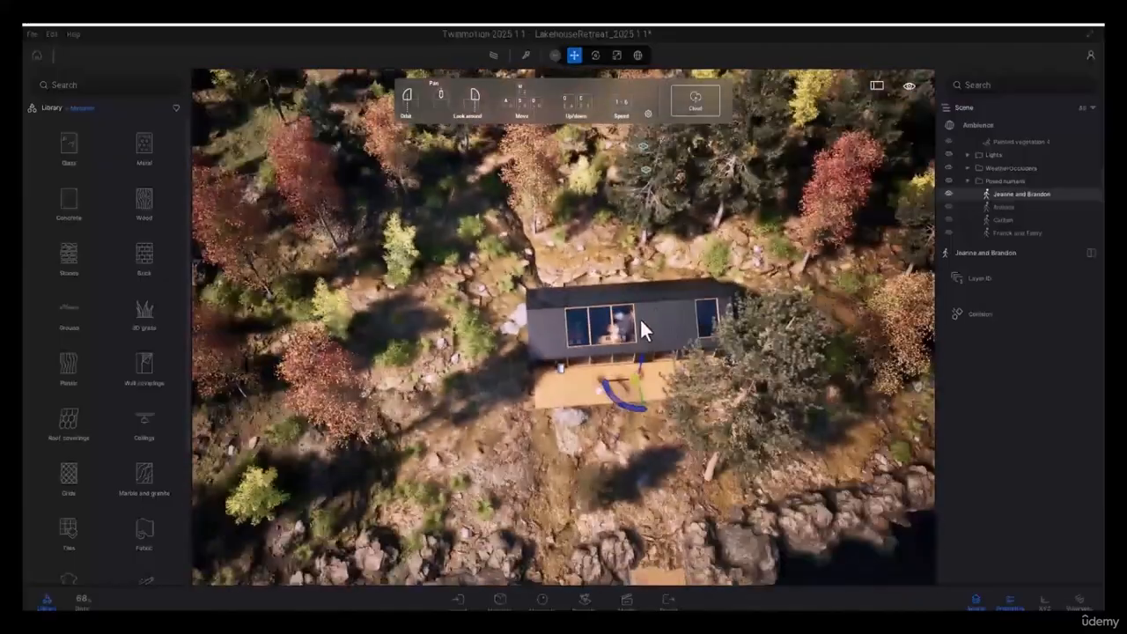
{"action": "left_click_drag", "start_coordinate": [628, 319], "coordinate": [595, 210]}
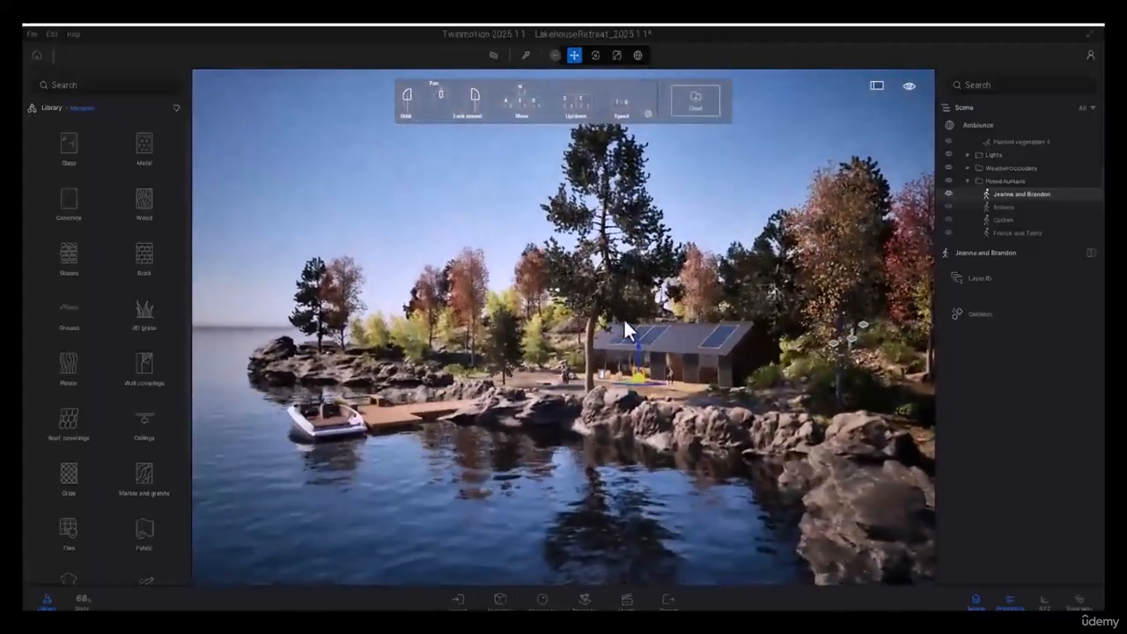
Step: Test panning and zooming along the shoreline, and orbit around the house to look down on its roof and deck
{"action": "middle_click_drag", "start_coordinate": [644, 370], "coordinate": [837, 207]}
{"action": "middle_click_drag", "start_coordinate": [644, 157], "coordinate": [589, 377]}
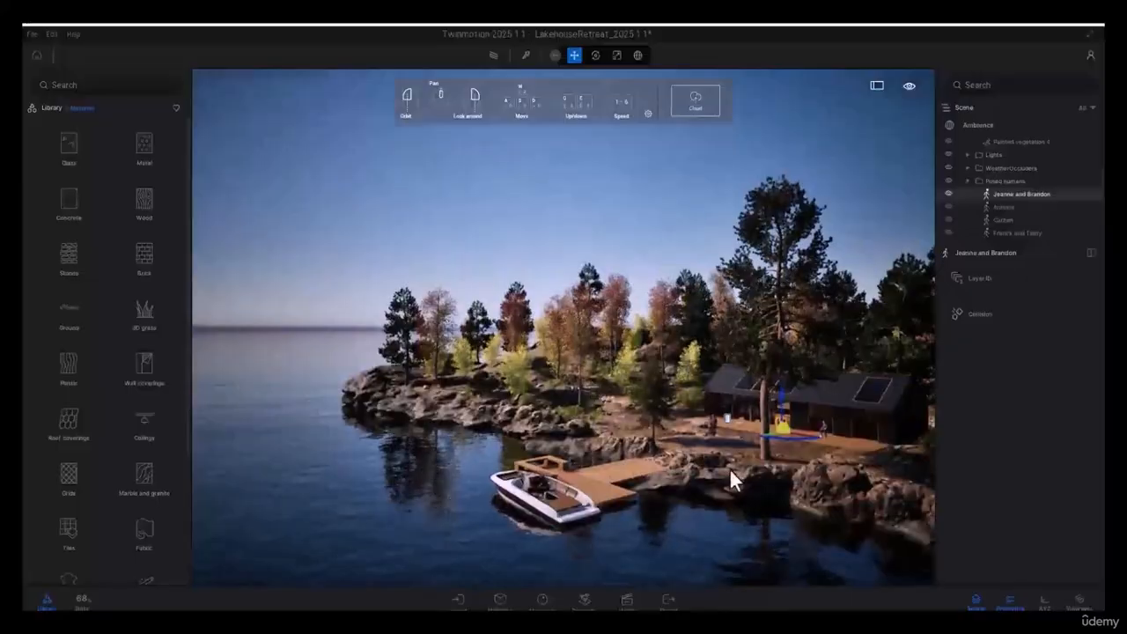
{"action": "scroll", "coordinate": [730, 468], "scroll_direction": "up", "scroll_amount": 10}
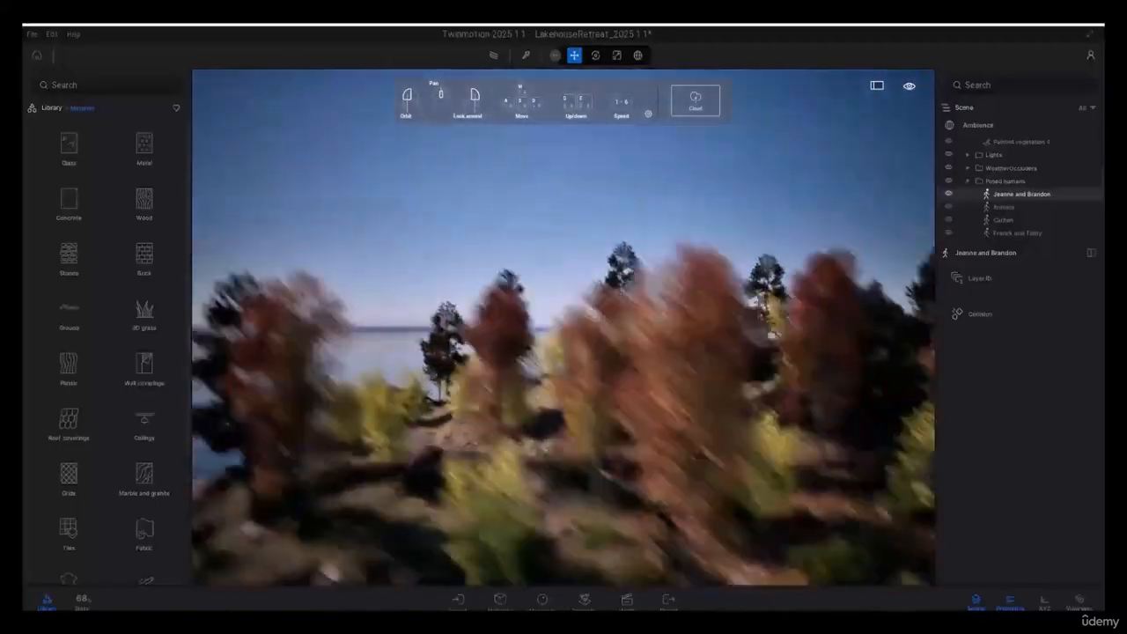
{"action": "middle_click_drag", "start_coordinate": [729, 468], "coordinate": [634, 476]}
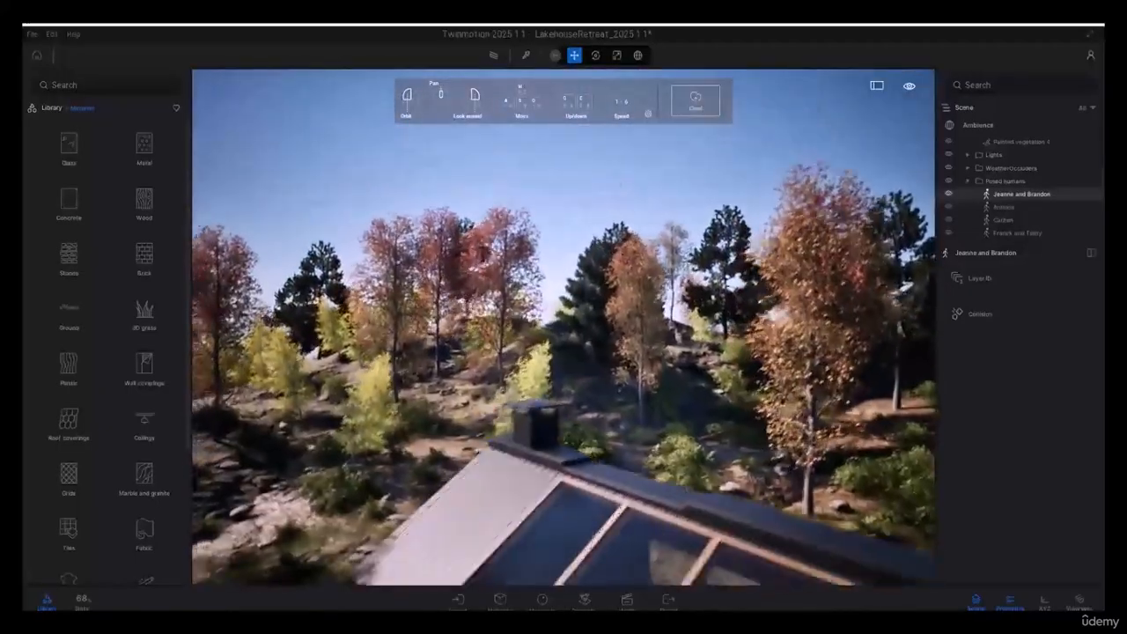
{"action": "scroll", "coordinate": [647, 400], "scroll_direction": "down", "scroll_amount": 5}
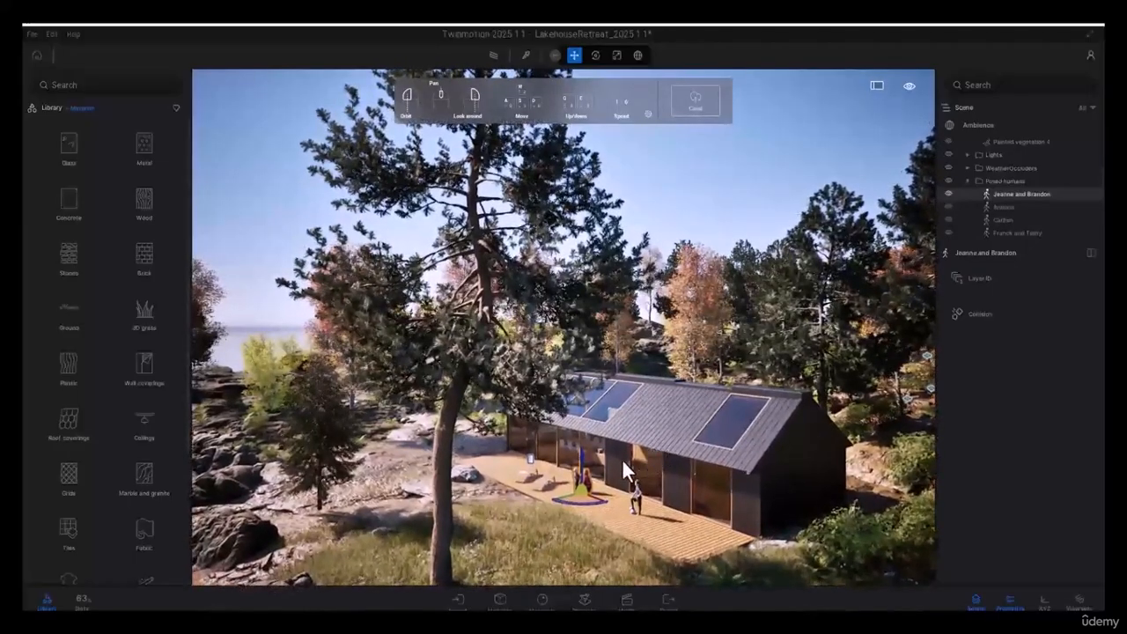
{"action": "mouse_move", "coordinate": [640, 408]}
{"action": "right_mouse_down"}
{"action": "mouse_move", "coordinate": [861, 486]}
{"action": "mouse_move", "coordinate": [812, 408]}
{"action": "mouse_move", "coordinate": [637, 406]}
{"action": "right_mouse_up"}
{"action": "left_click_drag", "start_coordinate": [607, 317], "coordinate": [418, 376]}
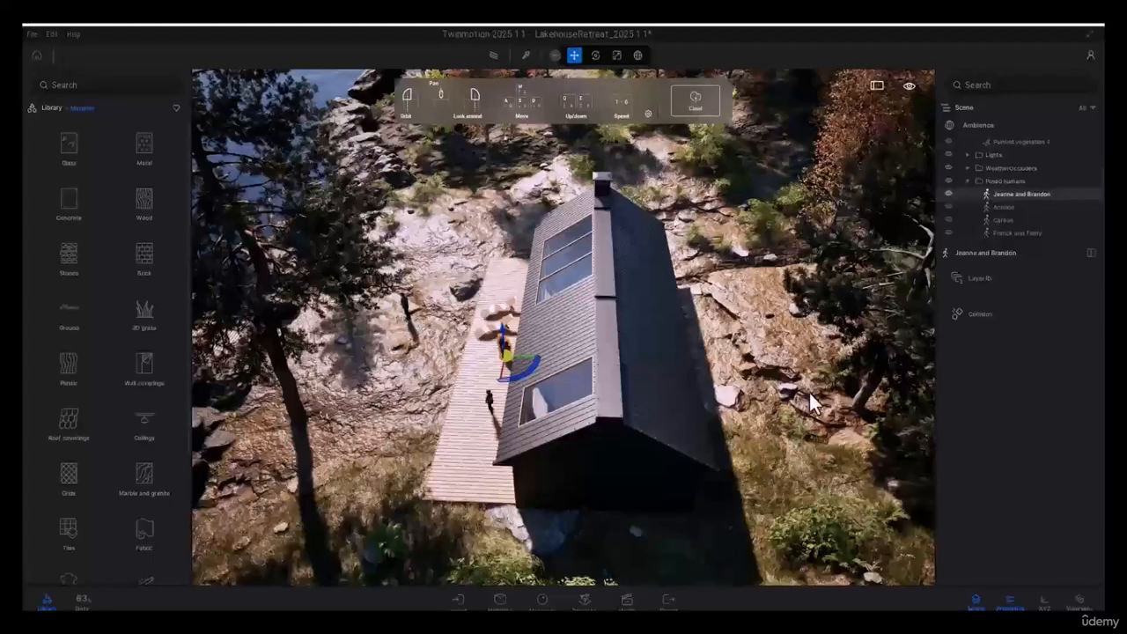
Step: Compare the Touch and Pad navigation controls under the navigation presets, and return the navigation device to Keyboard
{"action": "left_click", "coordinate": [648, 116]}
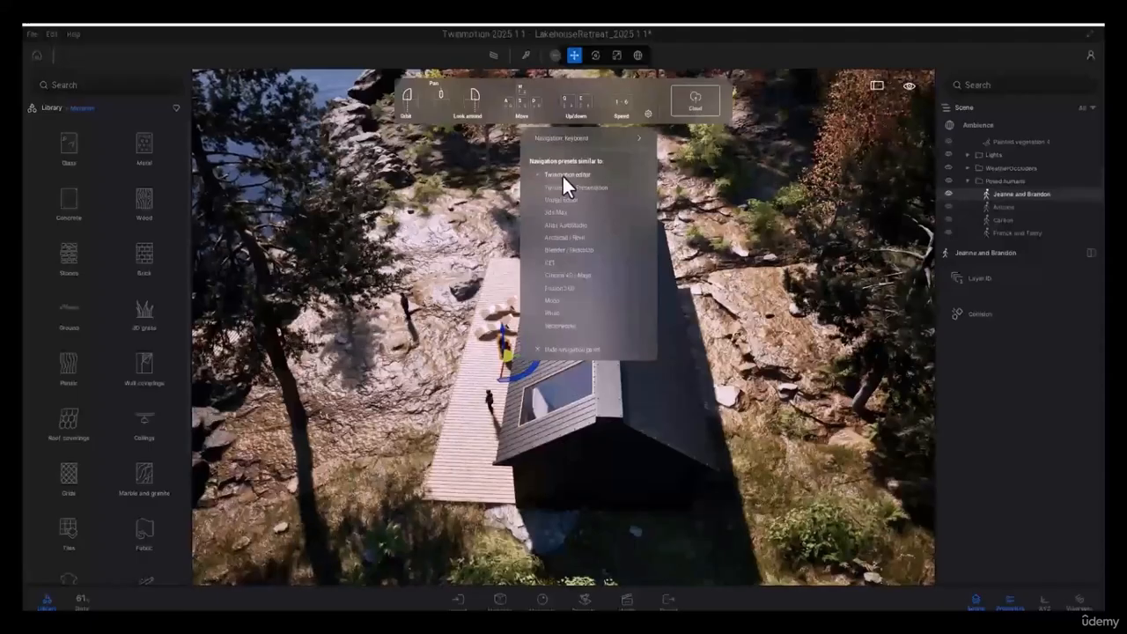
{"action": "mouse_move", "coordinate": [636, 139]}
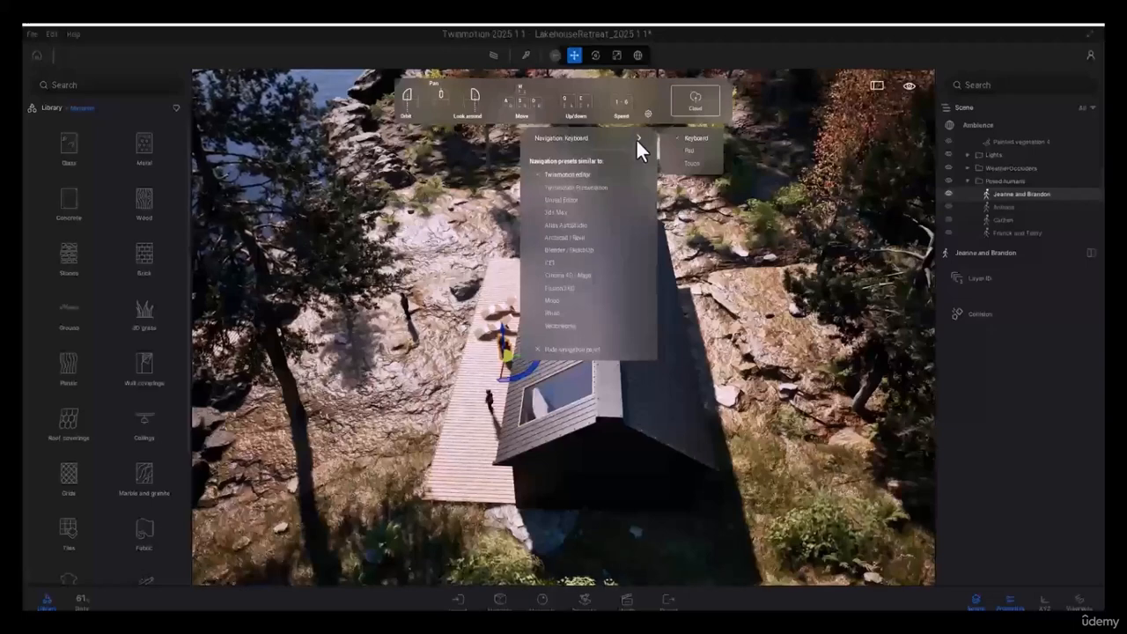
{"action": "left_click", "coordinate": [688, 162]}
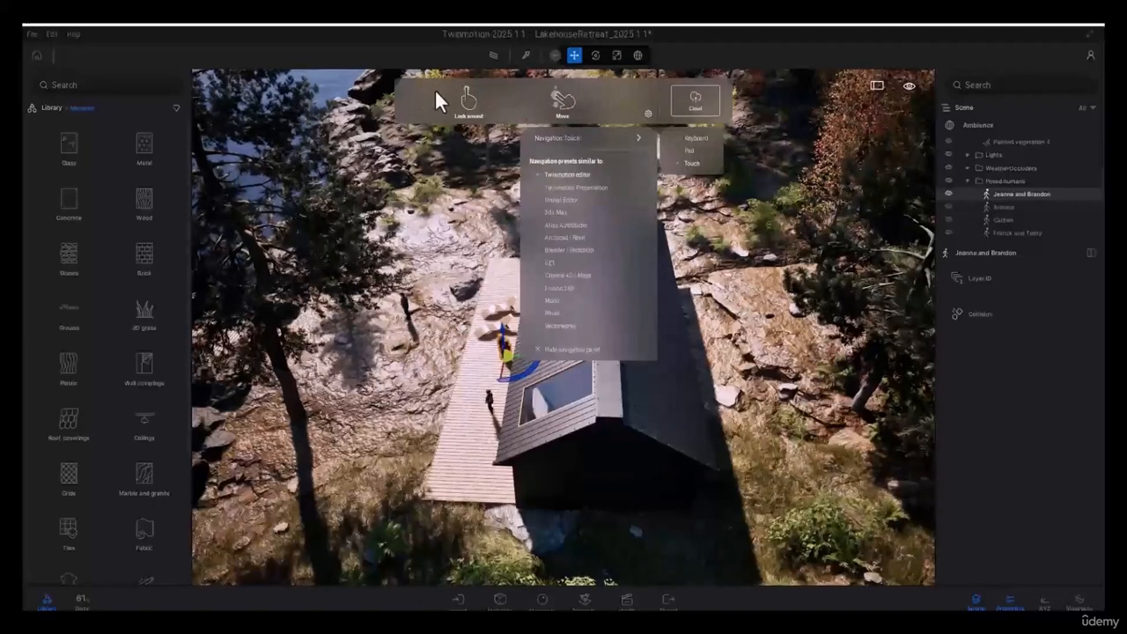
{"action": "left_click", "coordinate": [685, 152]}
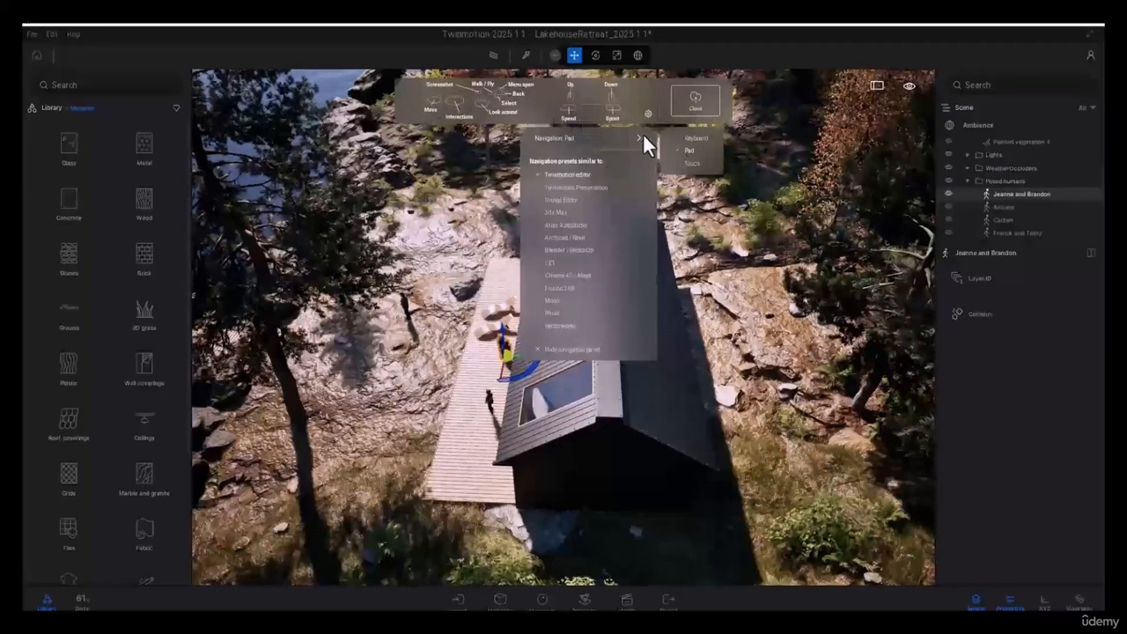
{"action": "left_click", "coordinate": [693, 138]}
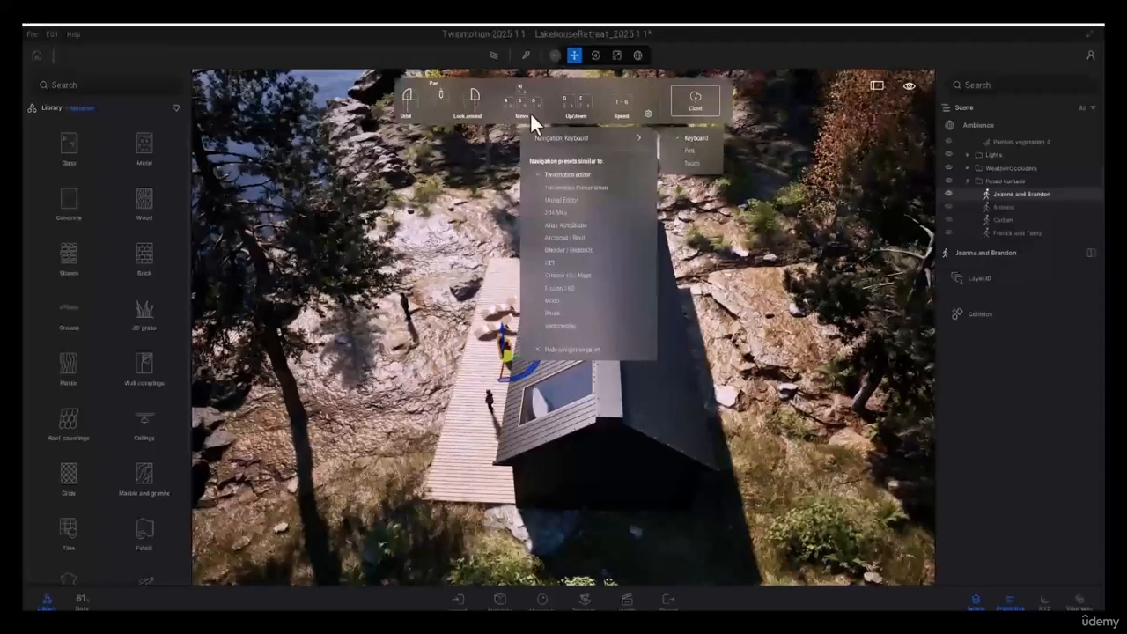
Step: Hide the navigation panel from the viewport
{"action": "left_click", "coordinate": [909, 86]}
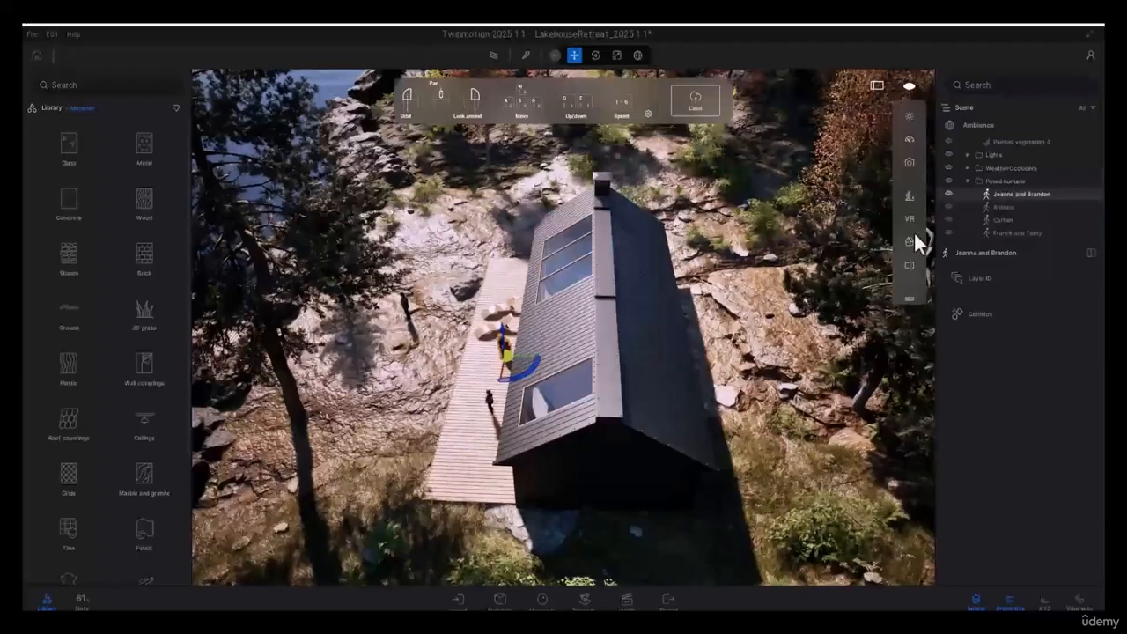
{"action": "left_click", "coordinate": [911, 297]}
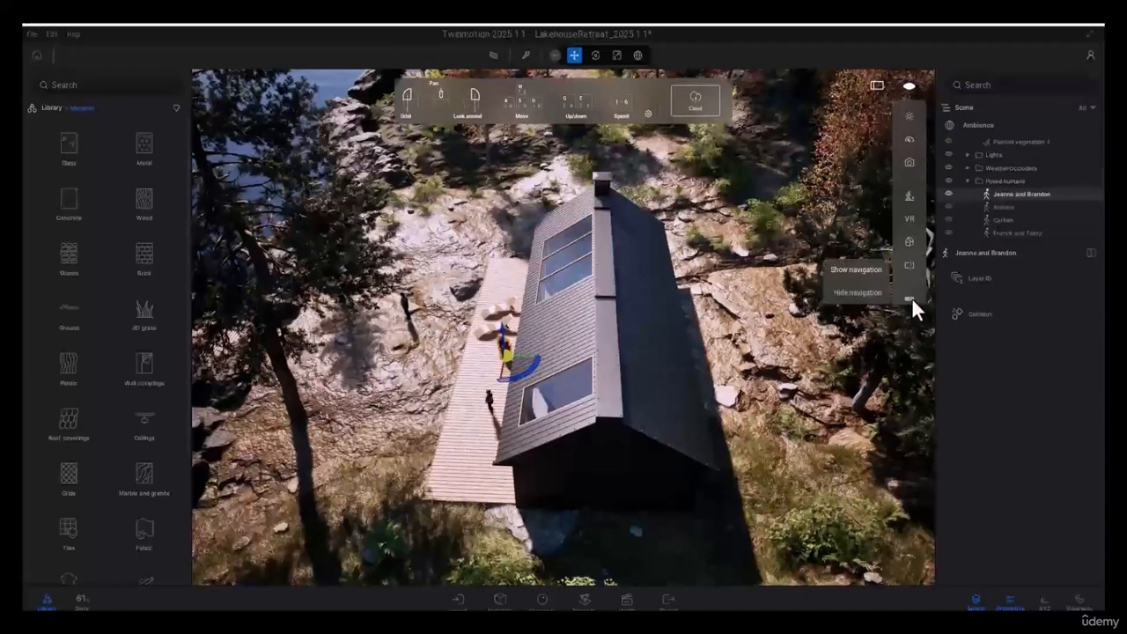
{"action": "left_click", "coordinate": [852, 293]}
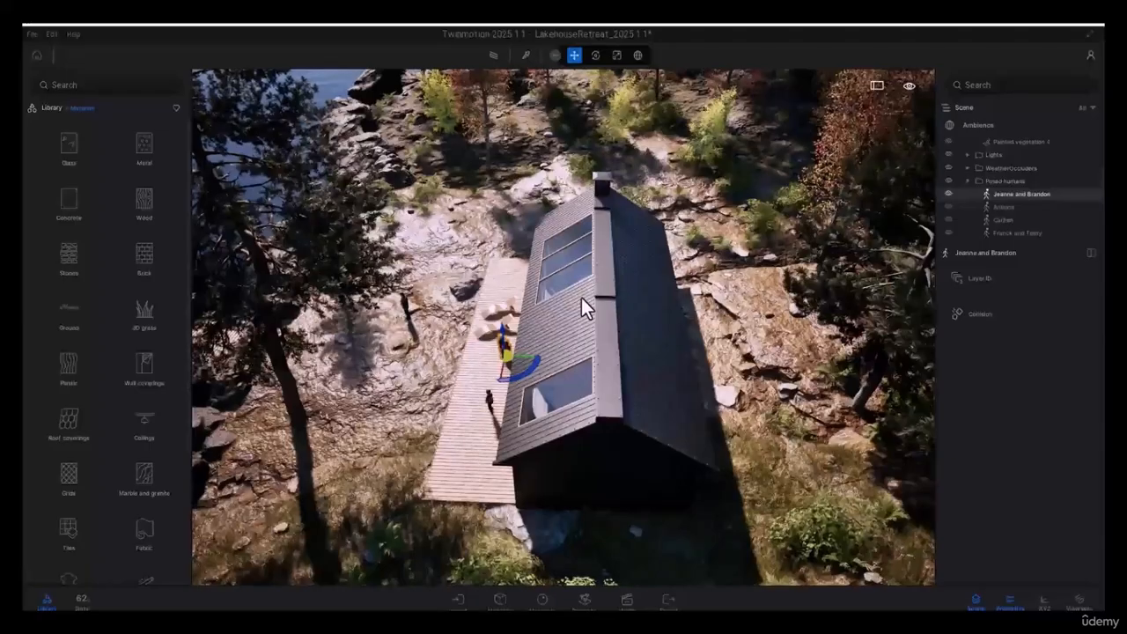
Step: Open the English version of the Twinmotion shortcuts reference sheet from the program's help resources
{"action": "left_click", "coordinate": [72, 34]}
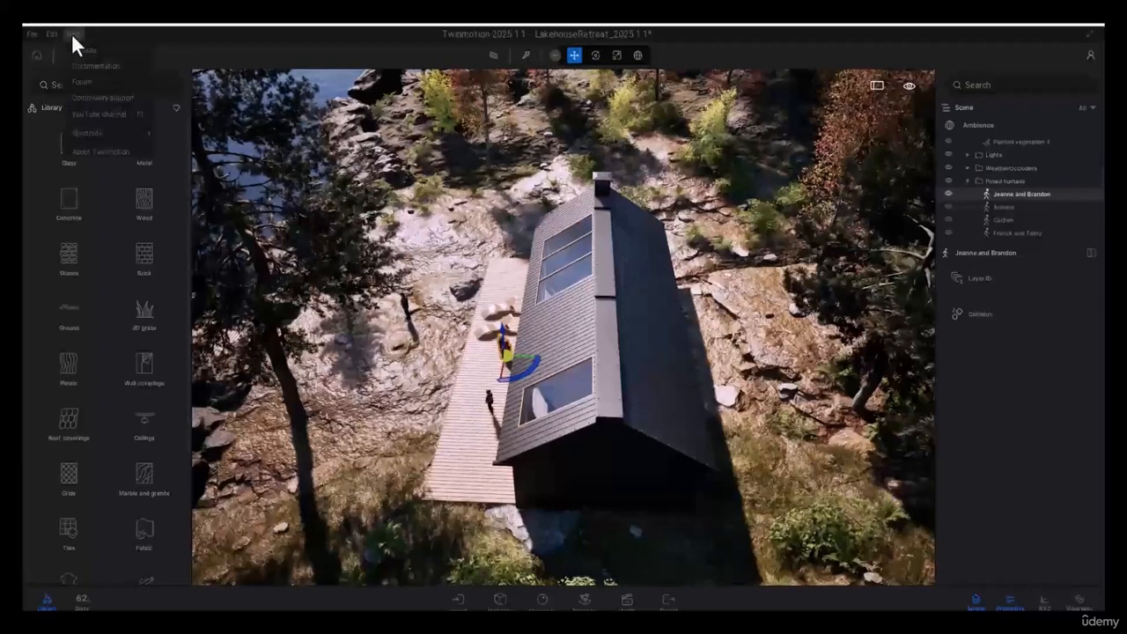
{"action": "mouse_move", "coordinate": [141, 133]}
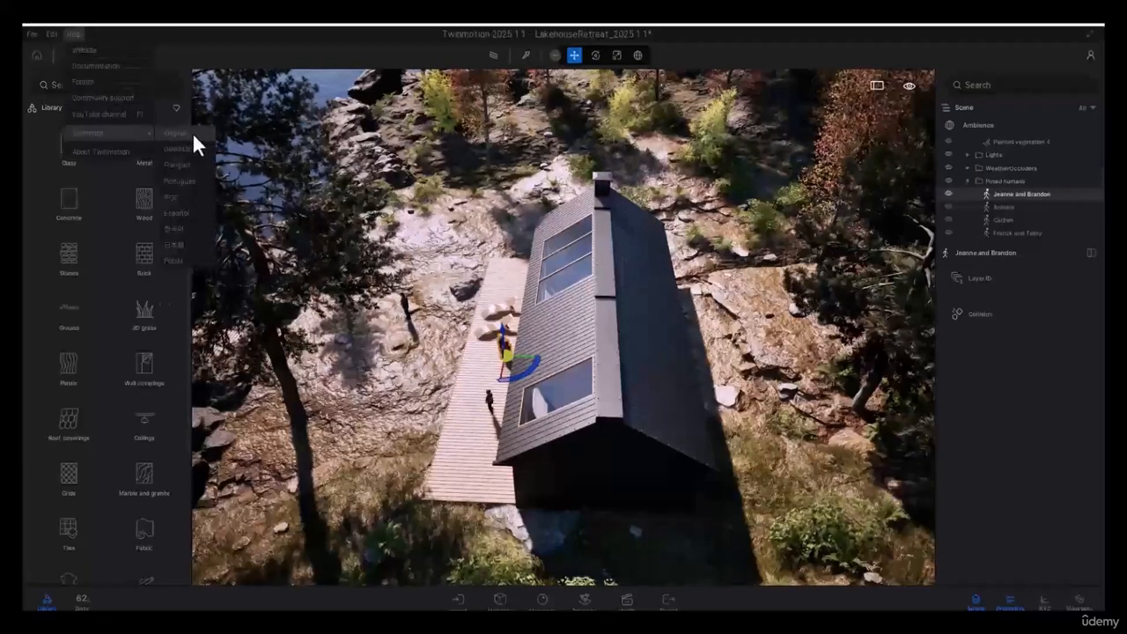
{"action": "left_click", "coordinate": [194, 141]}
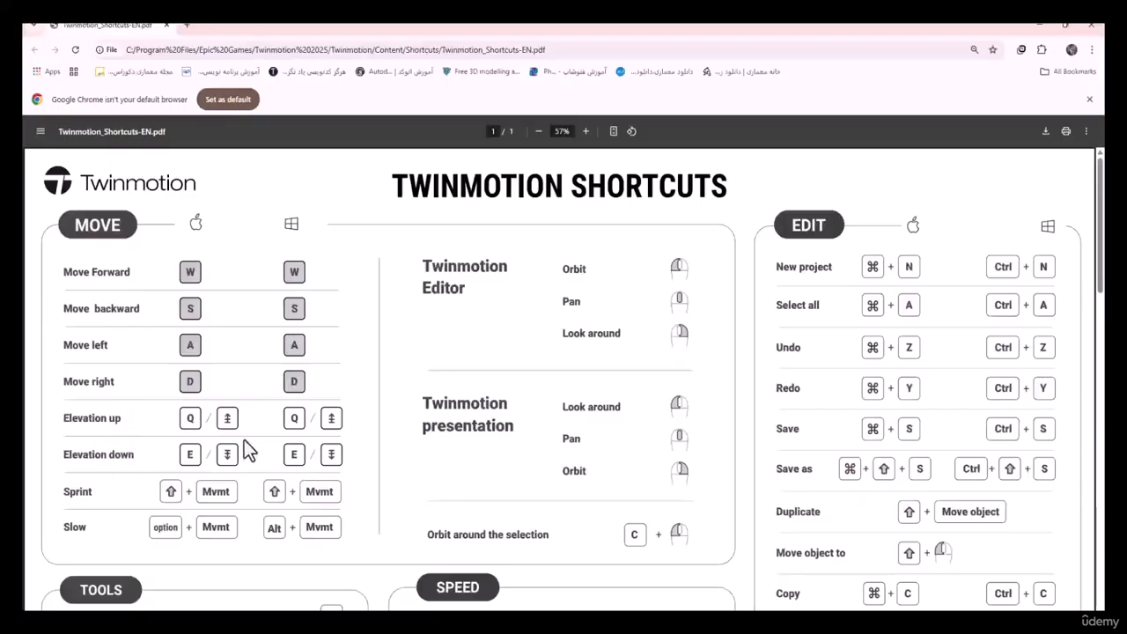
Step: Examine the shortcuts sheet's Move, Tools, Speed, Edit, Gamepad, Sequence, Misc and Touch sections
{"action": "middle_click", "coordinate": [541, 463]}
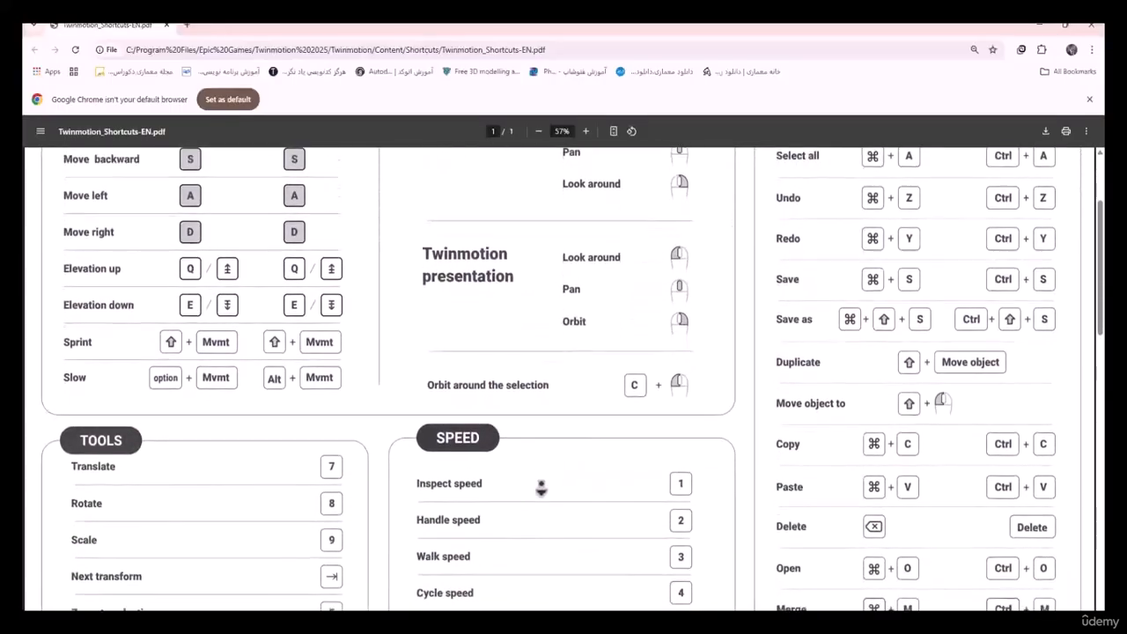
{"action": "left_click", "coordinate": [542, 486]}
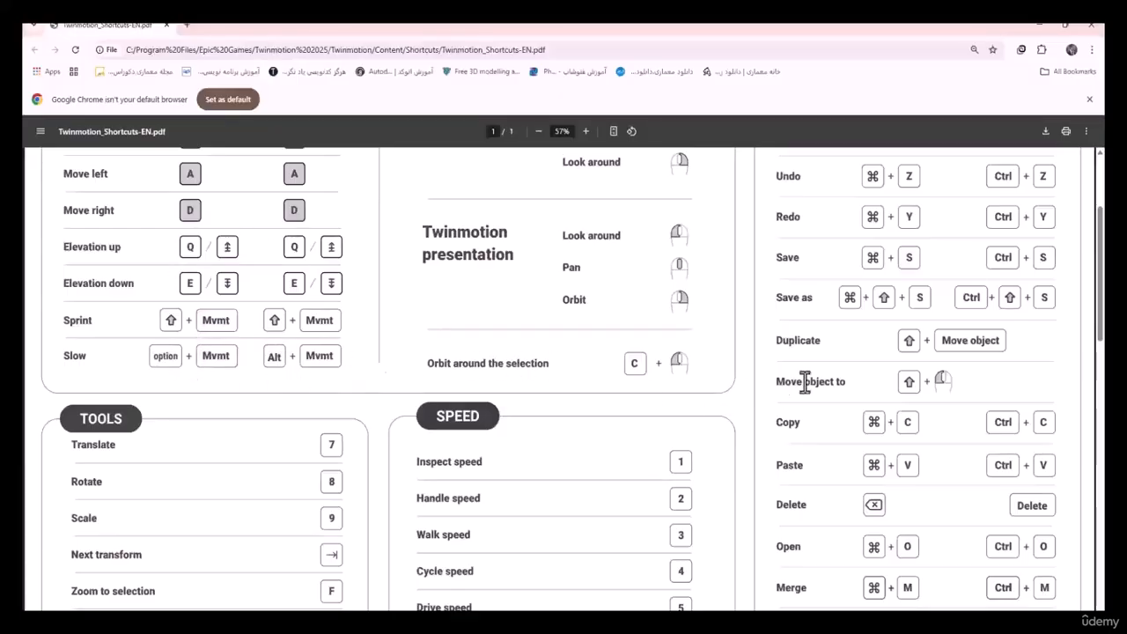
{"action": "scroll", "coordinate": [807, 382], "scroll_direction": "up", "scroll_amount": 2}
{"action": "scroll", "coordinate": [739, 371], "scroll_direction": "down", "scroll_amount": 7}
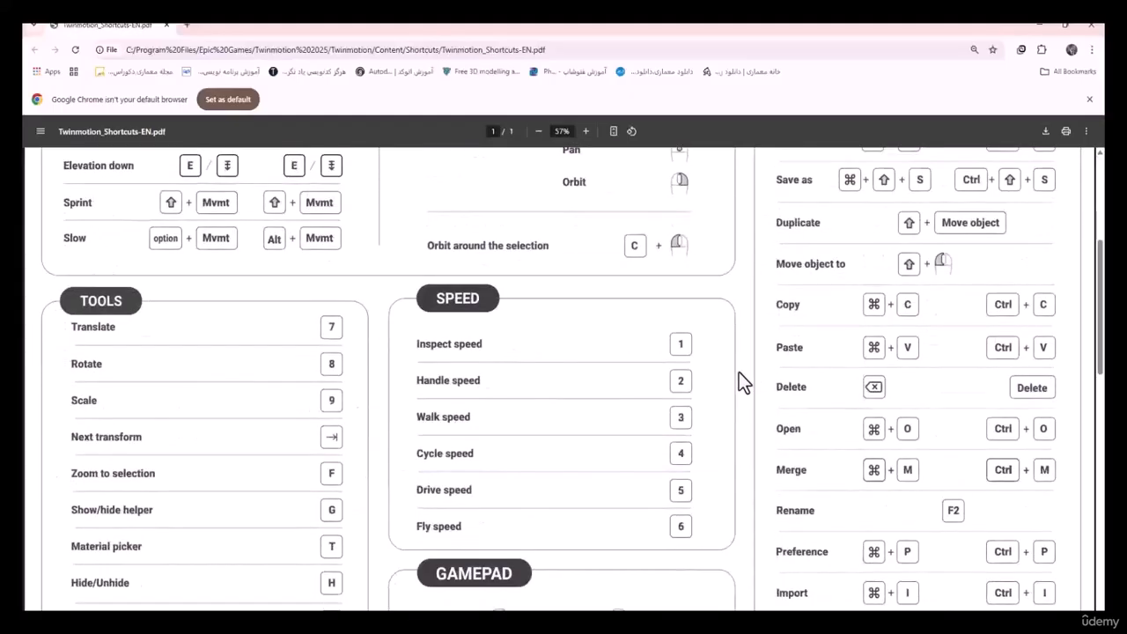
{"action": "scroll", "coordinate": [739, 371], "scroll_direction": "up", "scroll_amount": 2}
{"action": "scroll", "coordinate": [739, 372], "scroll_direction": "down", "scroll_amount": 3}
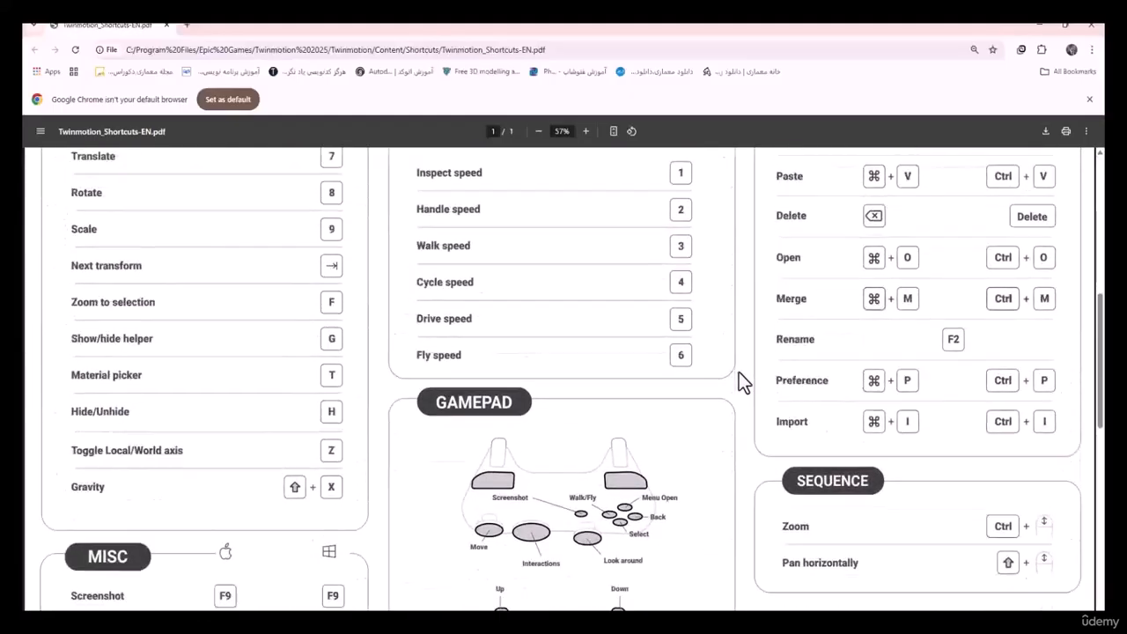
{"action": "scroll", "coordinate": [739, 372], "scroll_direction": "down", "scroll_amount": 1}
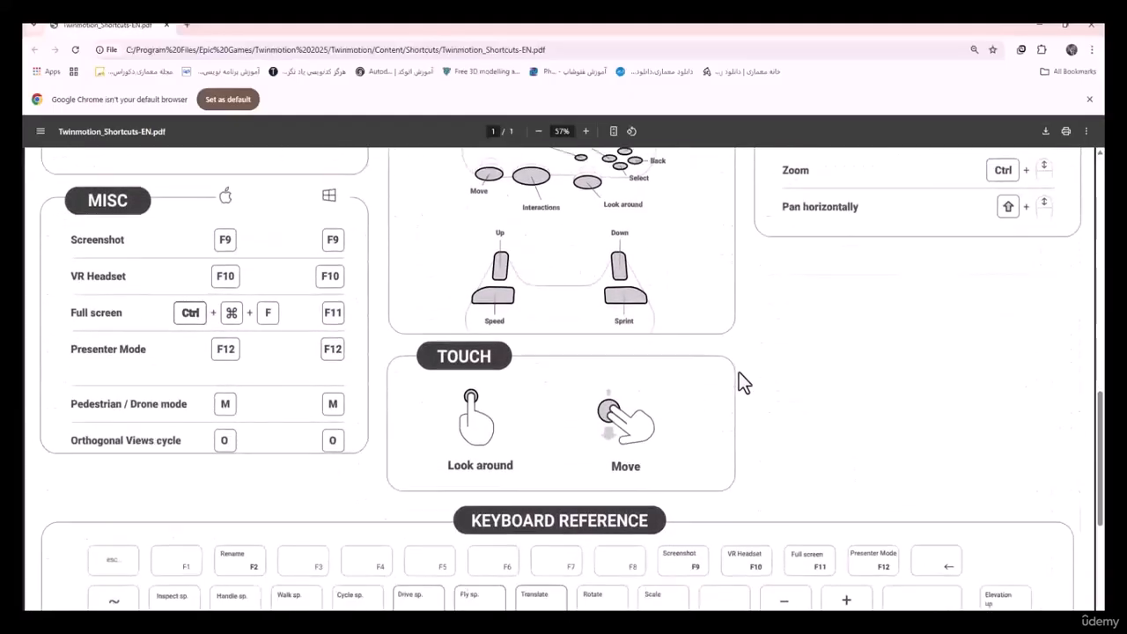
{"action": "scroll", "coordinate": [818, 409], "scroll_direction": "up", "scroll_amount": 3}
{"action": "scroll", "coordinate": [818, 409], "scroll_direction": "up", "scroll_amount": 3}
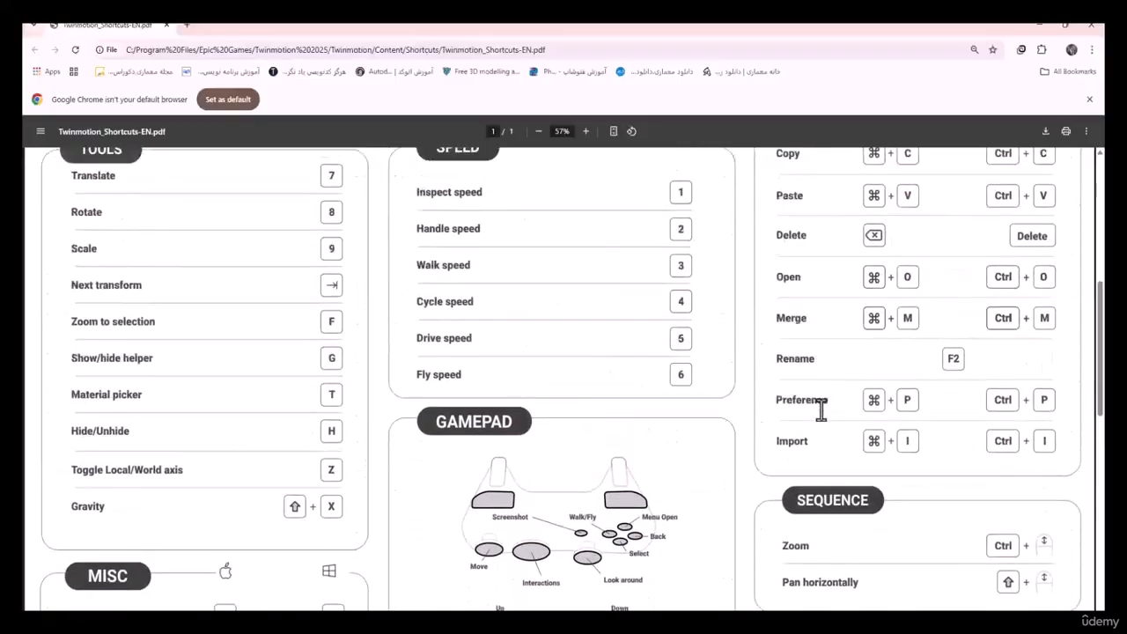
Step: Review the sheet's movement shortcuts and its Keyboard Reference diagram, and close the sheet to return to Twinmotion
{"action": "scroll", "coordinate": [821, 409], "scroll_direction": "up", "scroll_amount": 4}
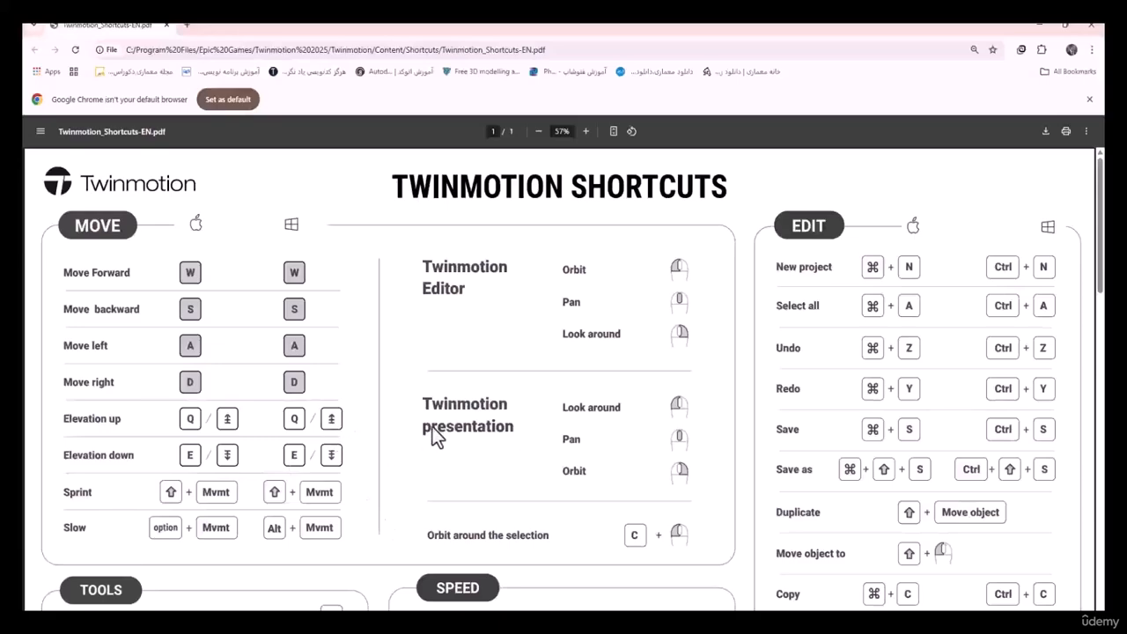
{"action": "scroll", "coordinate": [574, 363], "scroll_direction": "down", "scroll_amount": 12}
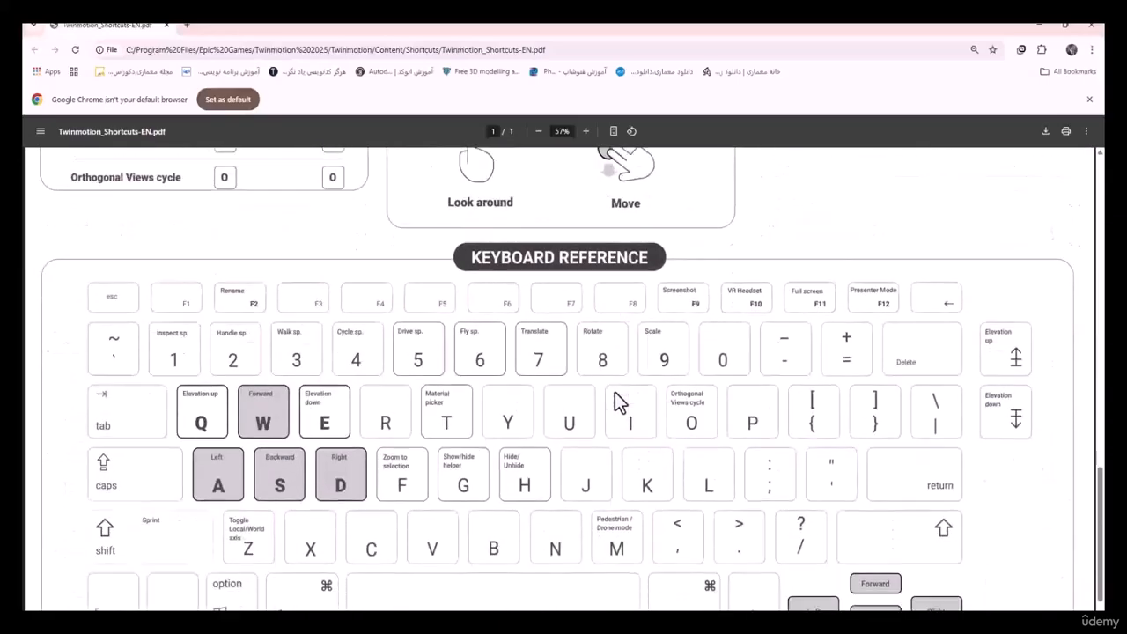
{"action": "scroll", "coordinate": [615, 392], "scroll_direction": "down", "scroll_amount": 1}
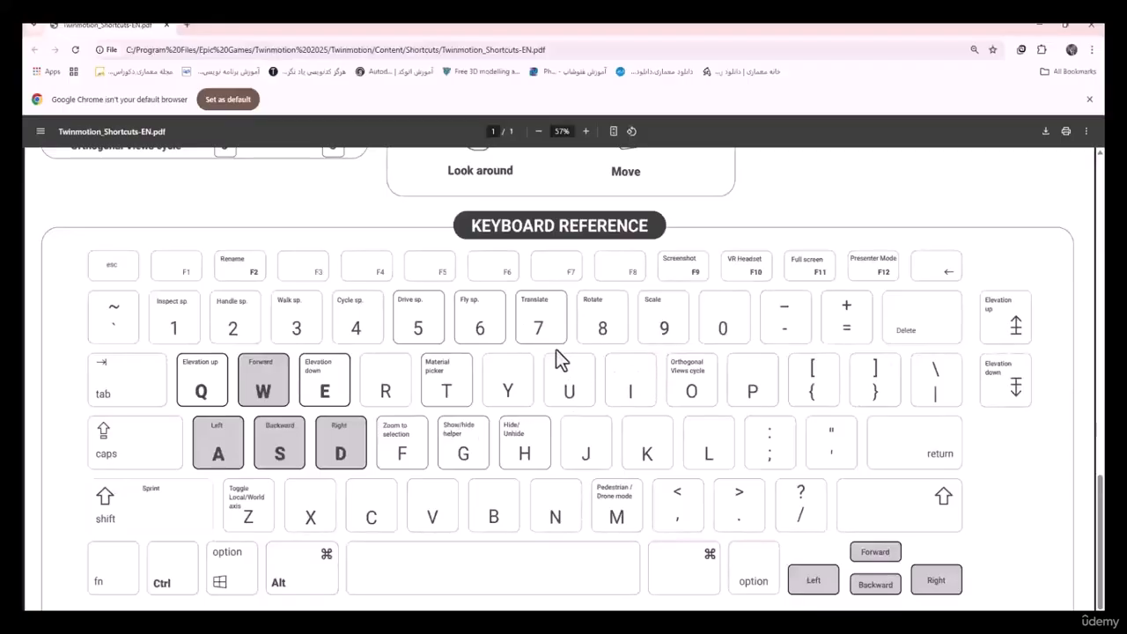
{"action": "left_click", "coordinate": [1093, 31]}
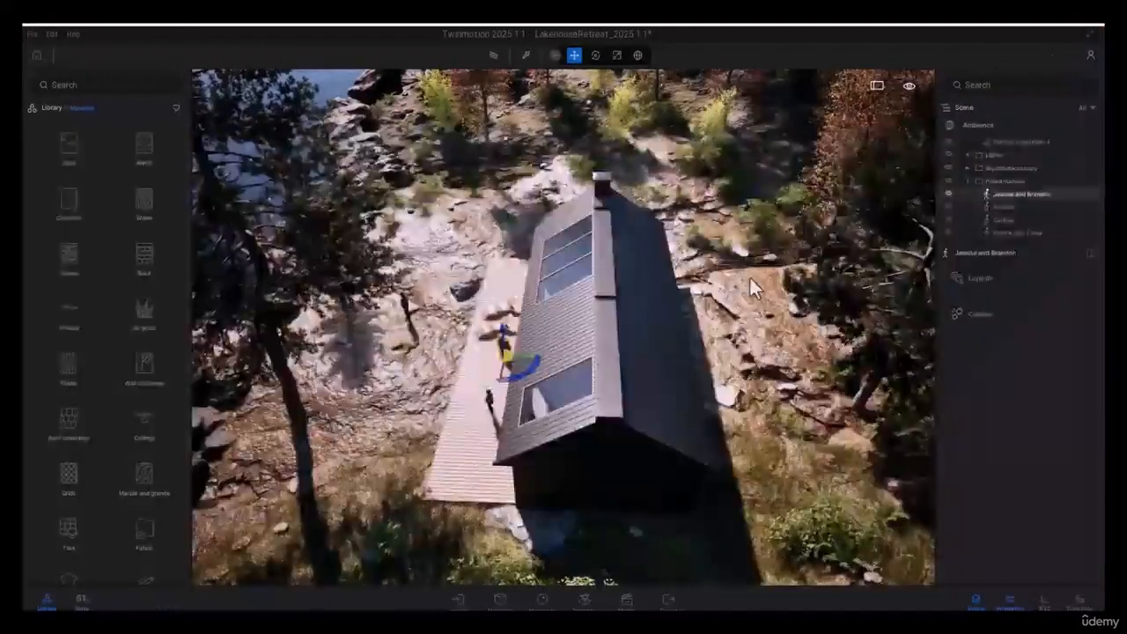